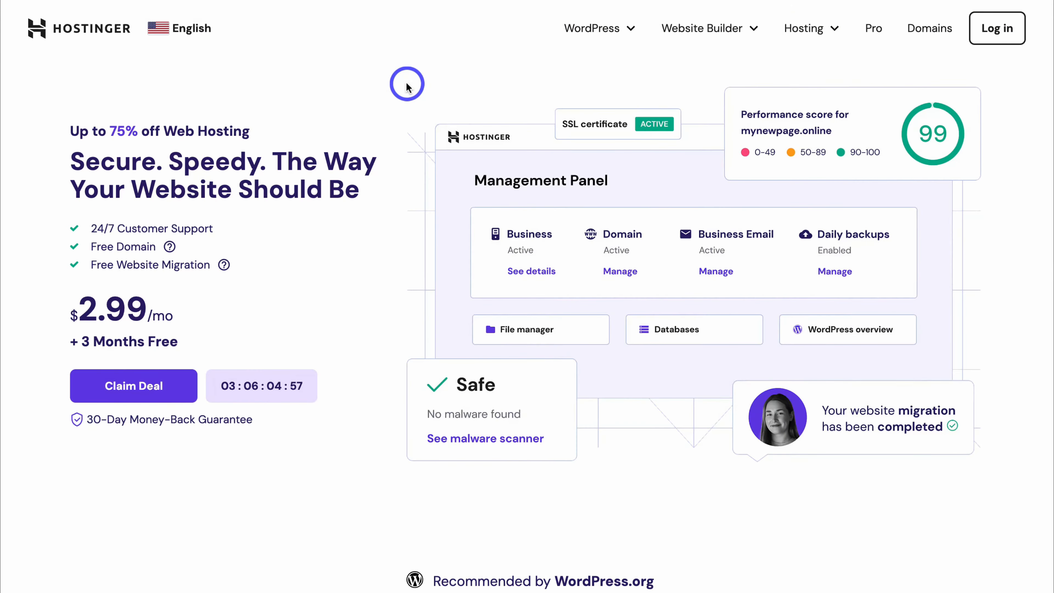
Step: Open Hostinger's domain search and paste renoitmanhattan.com into the search box
click(923, 30)
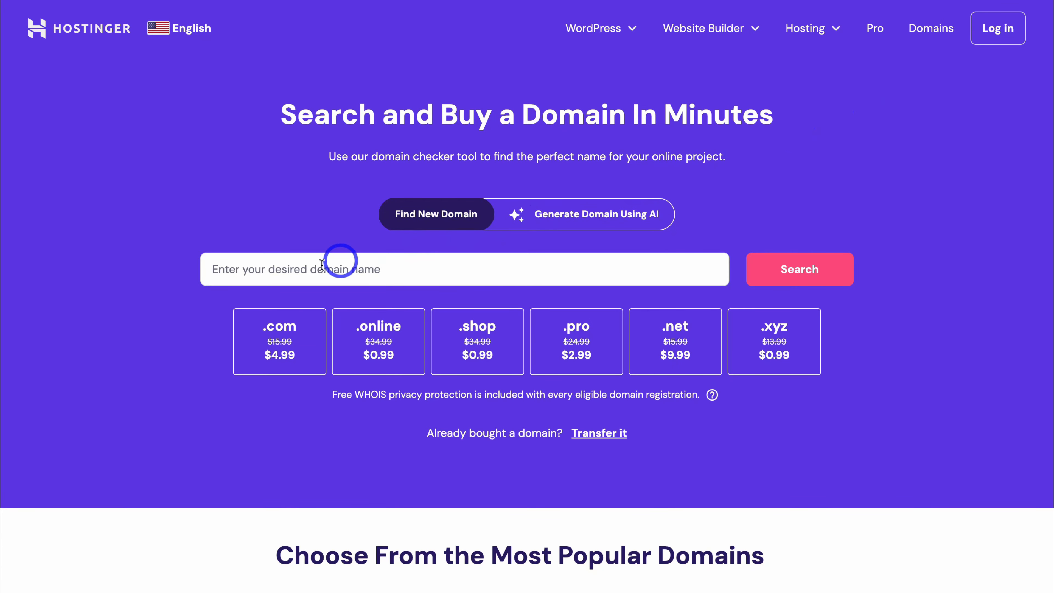
click(297, 267)
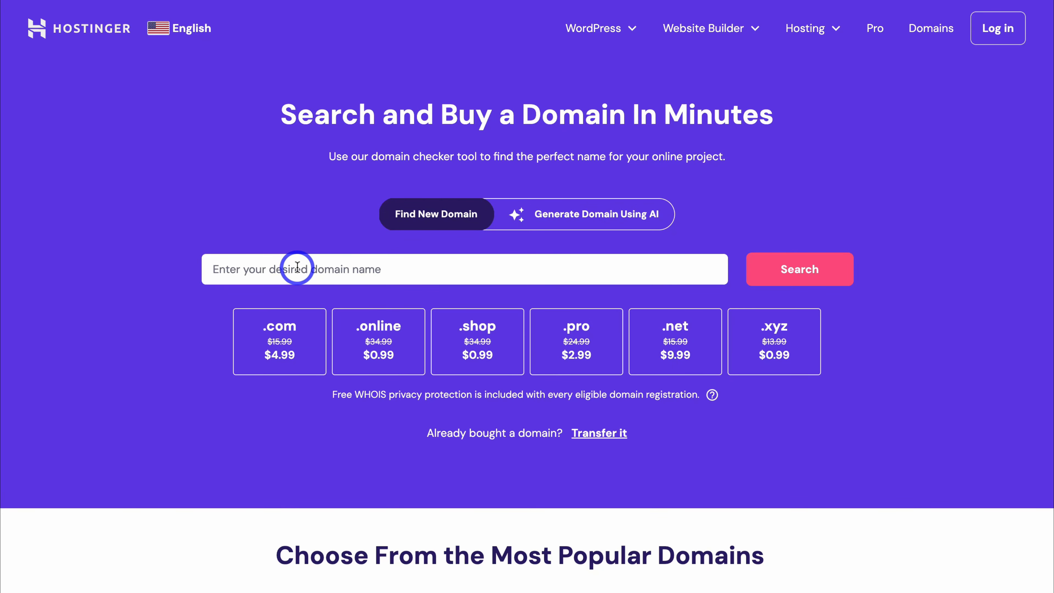
text(renoitmanhattan.com)
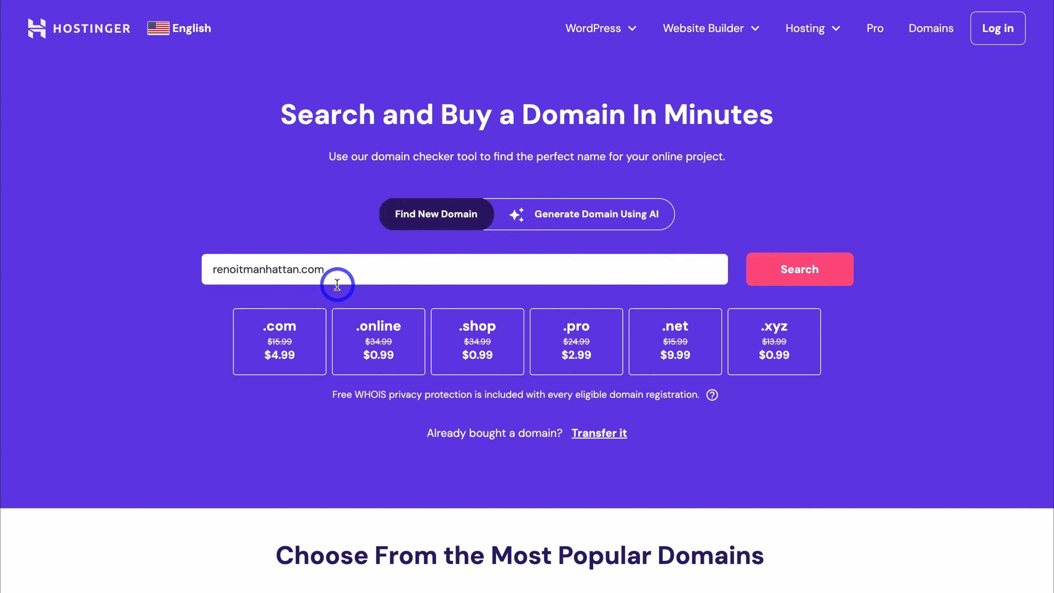
Step: Highlight the .com, renoit and manhattan parts of the domain name in turn
drag(329, 268, 302, 269)
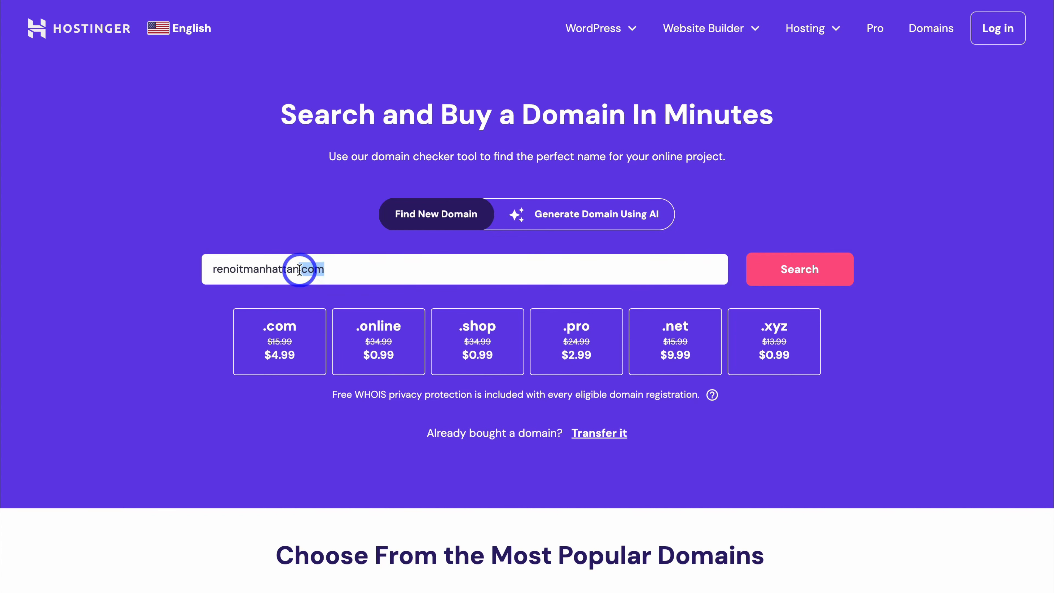
click(370, 267)
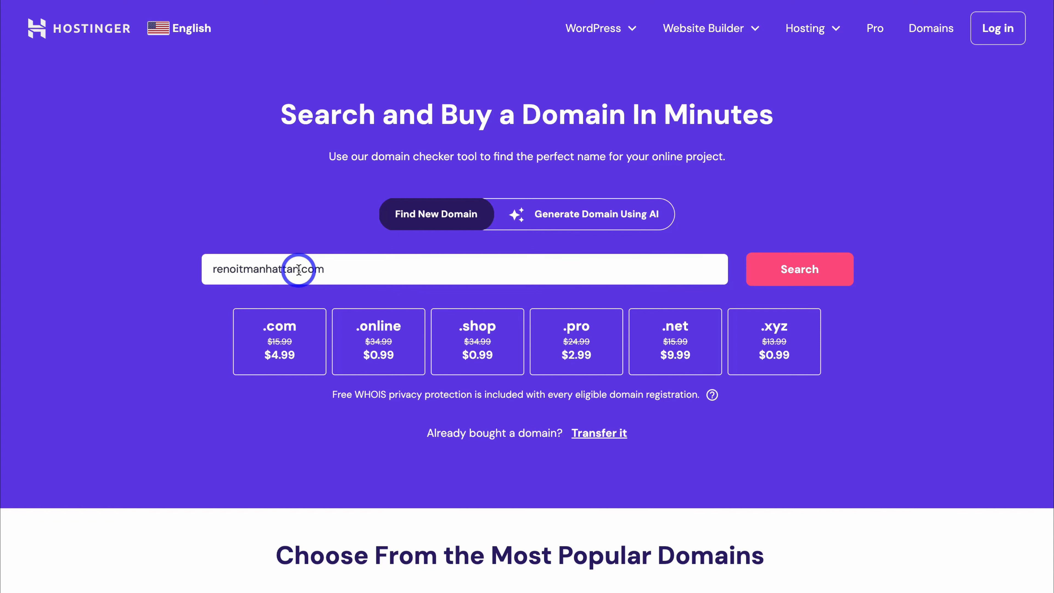
drag(298, 269, 207, 269)
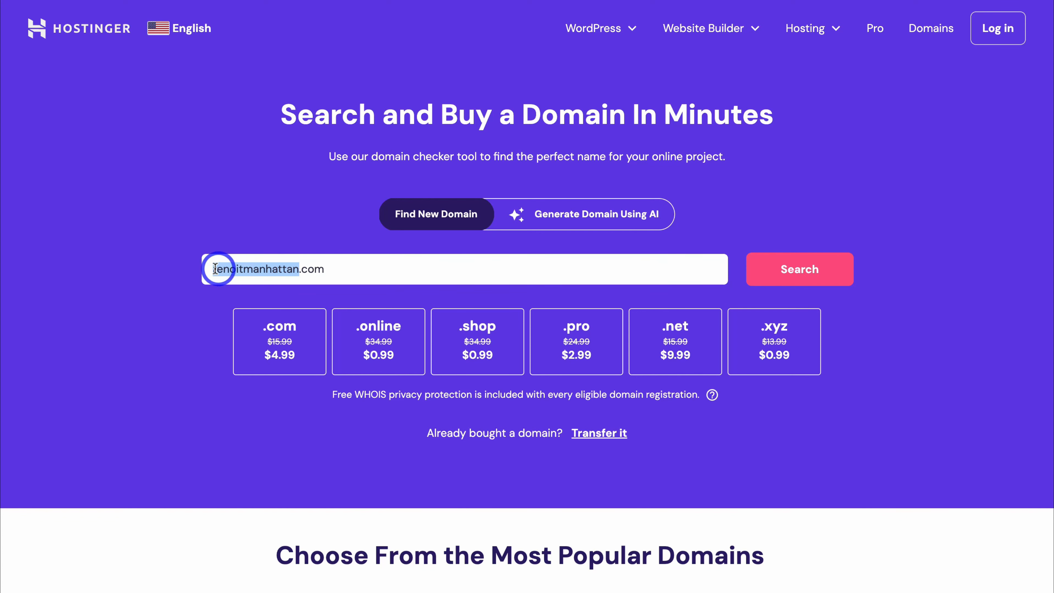
click(243, 268)
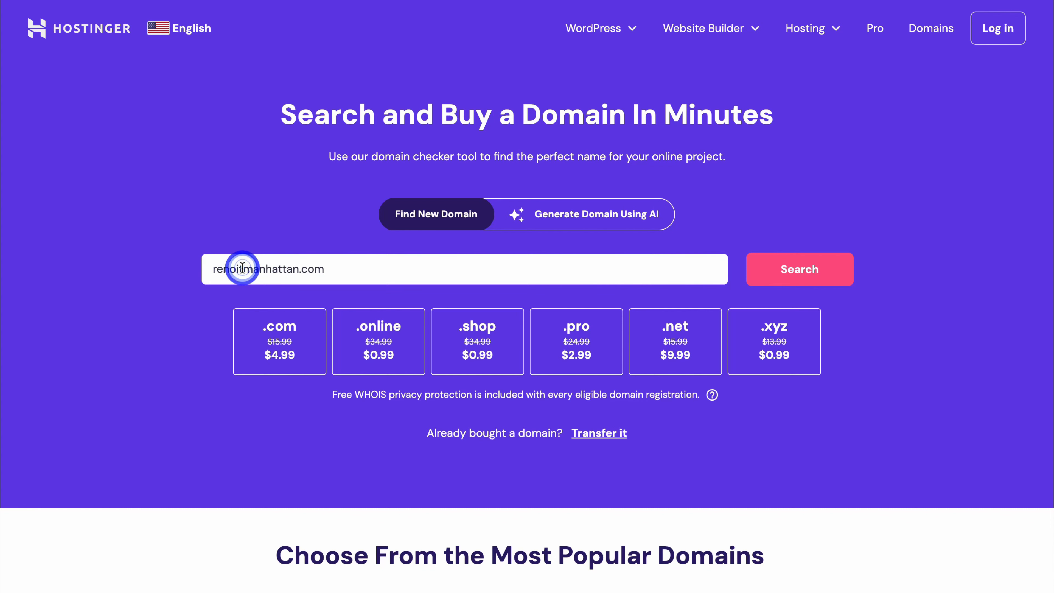
drag(243, 269, 299, 266)
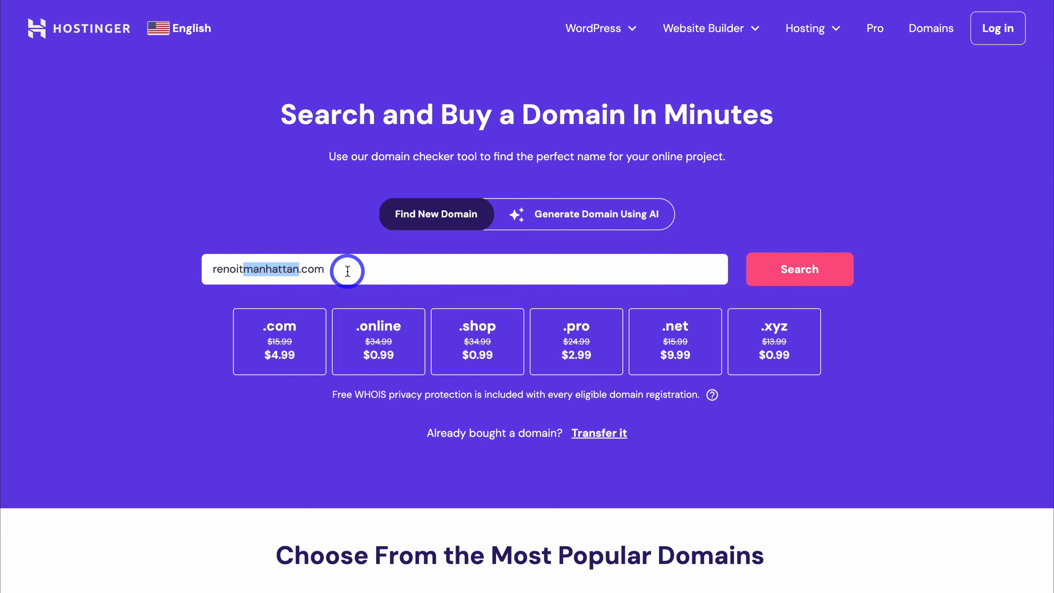
click(240, 269)
drag(242, 268, 203, 268)
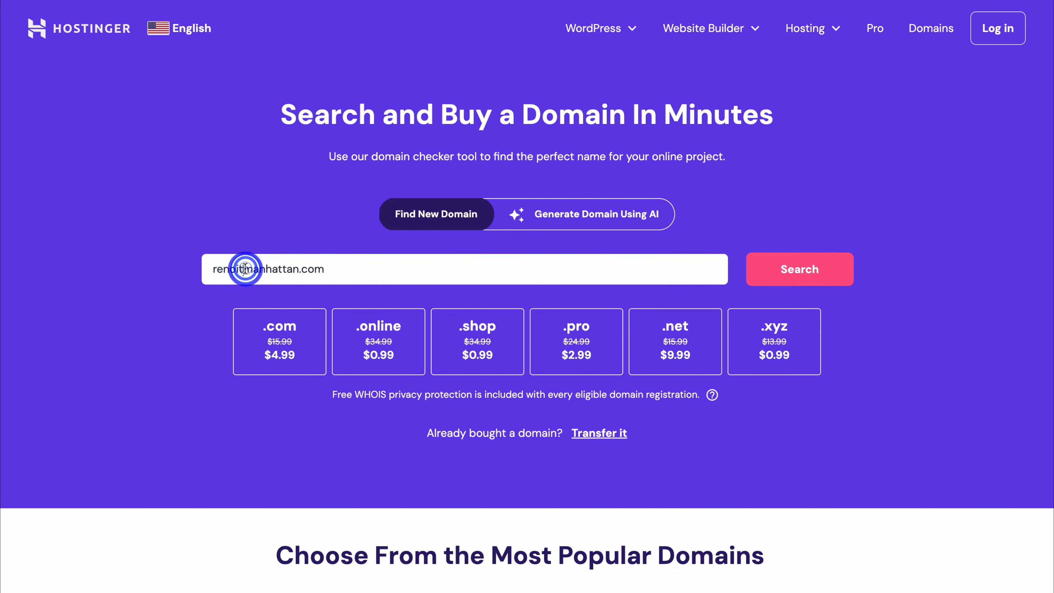
drag(244, 268, 300, 270)
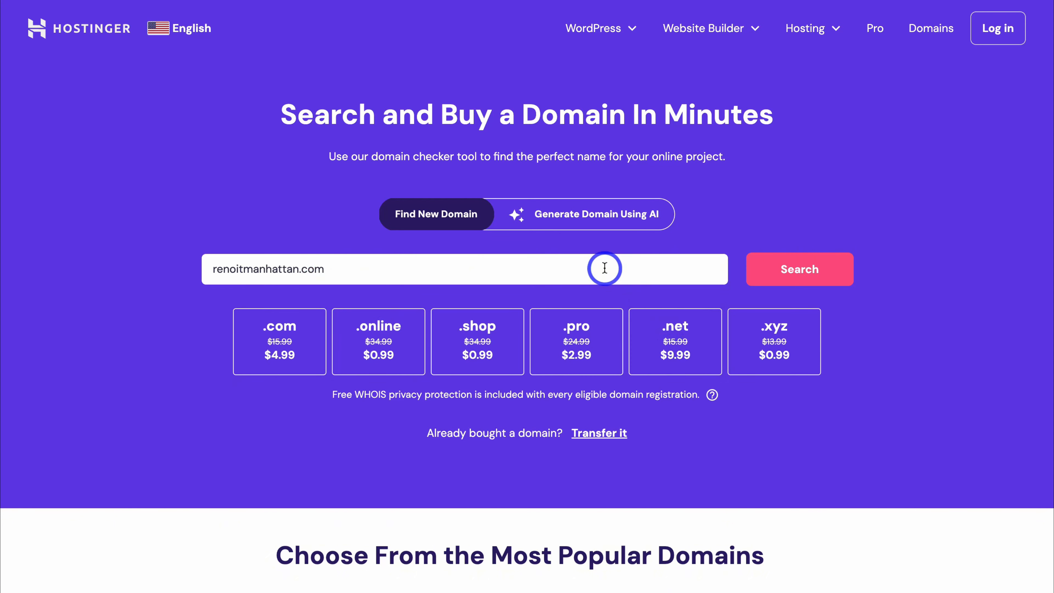
Step: Check renoitmanhattan.com's availability and add it to the cart
click(791, 269)
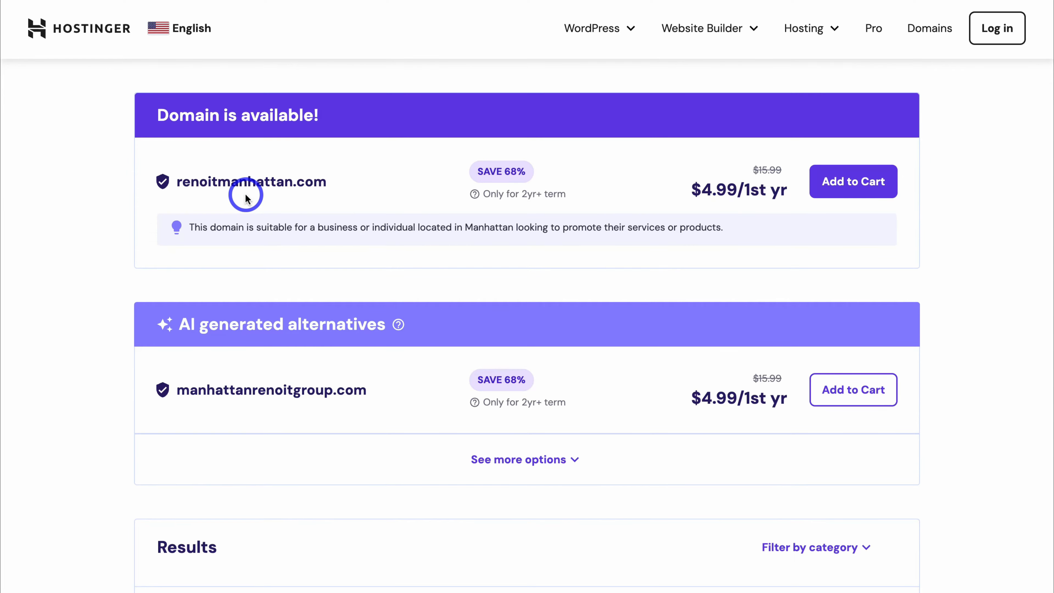
scroll(376, 210, down, 15)
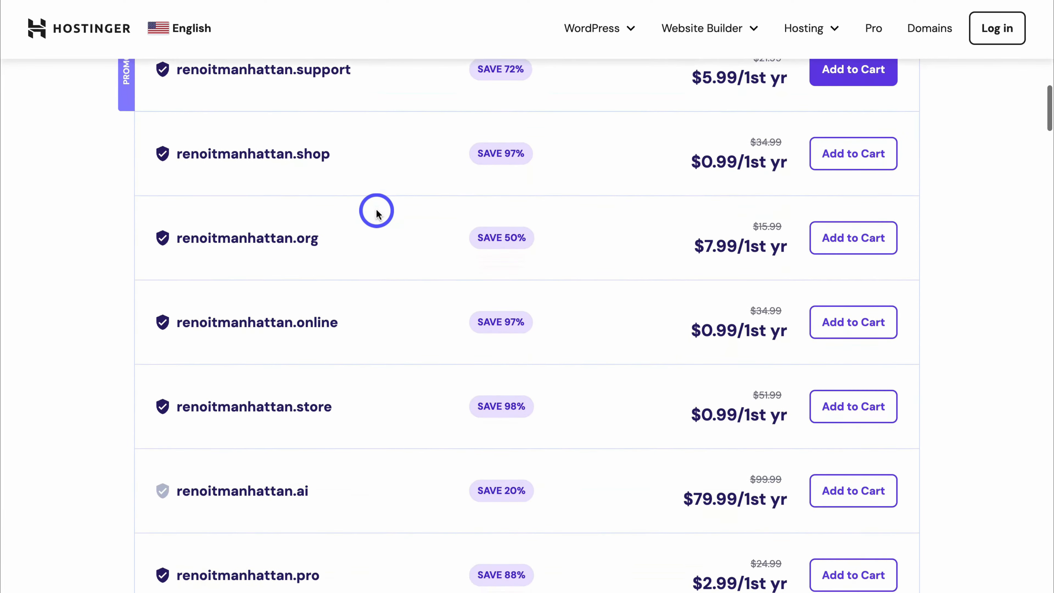
scroll(376, 212, down, 5)
scroll(377, 212, up, 18)
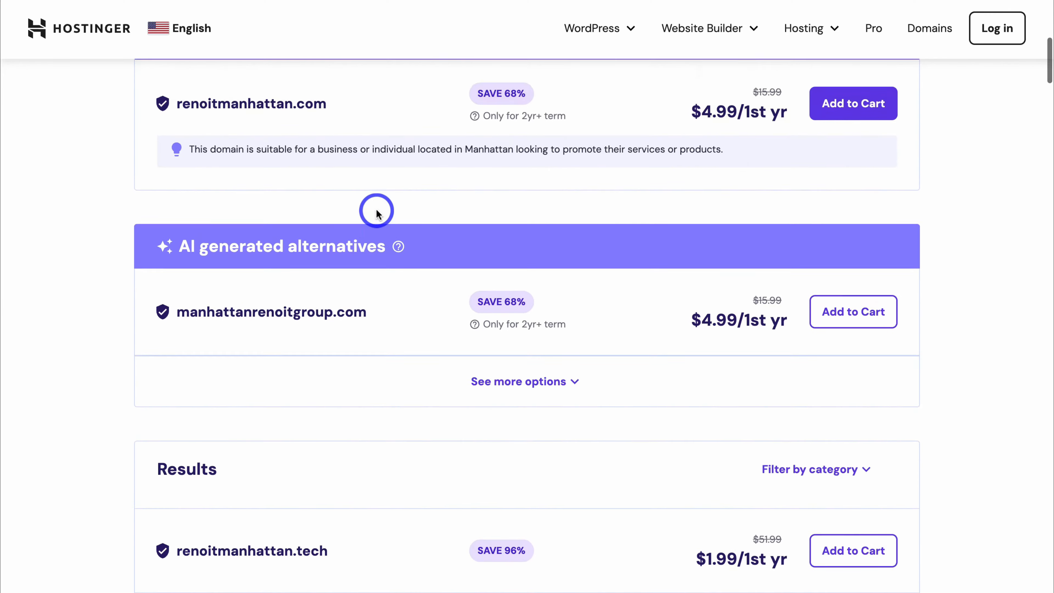
scroll(377, 210, up, 2)
click(834, 183)
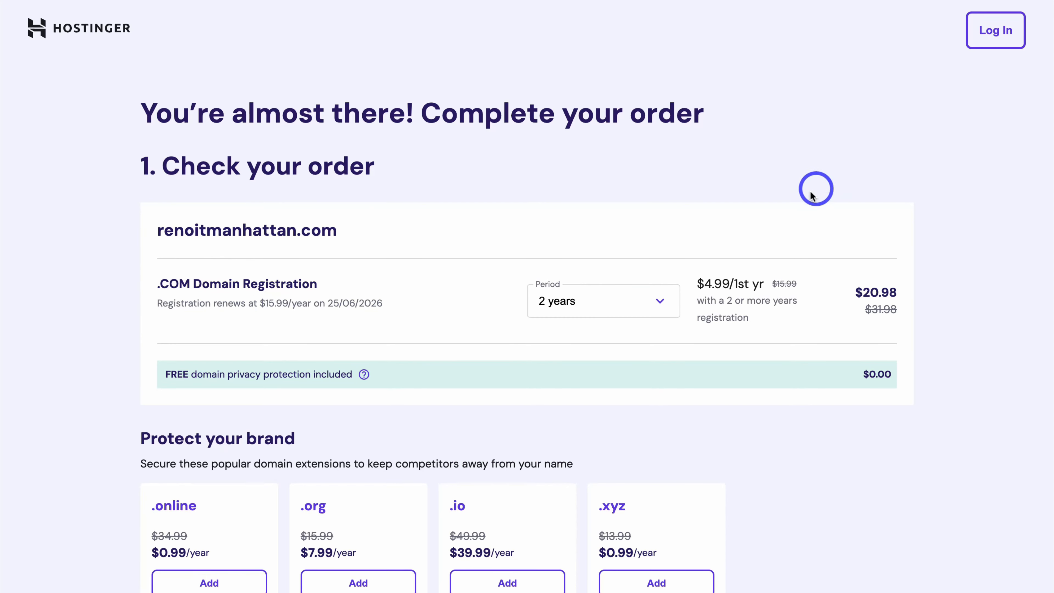
Step: Set the registration period to 3 years and review the account and payment sections
click(662, 302)
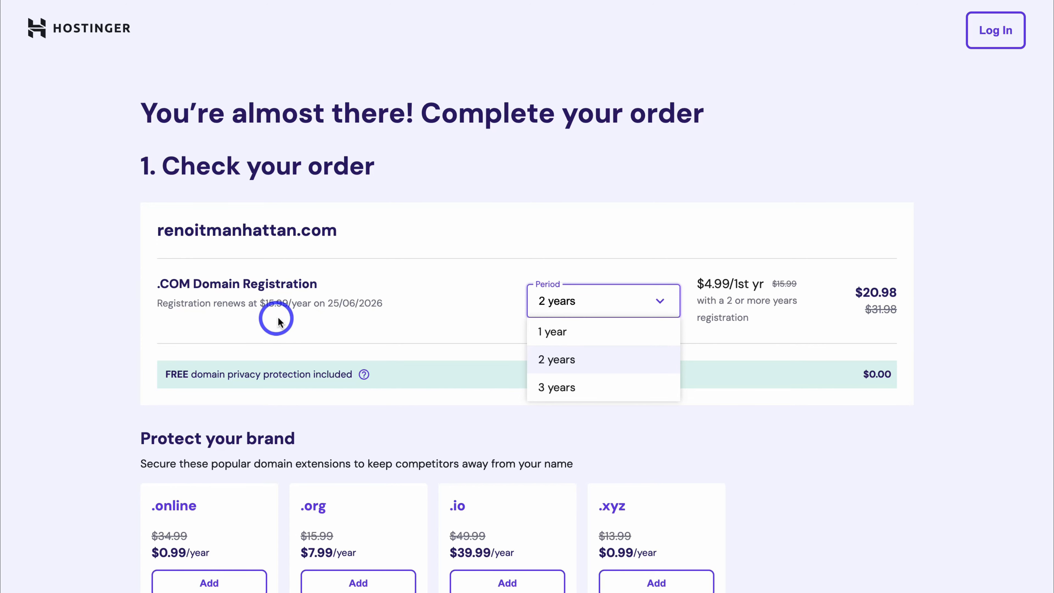
click(593, 387)
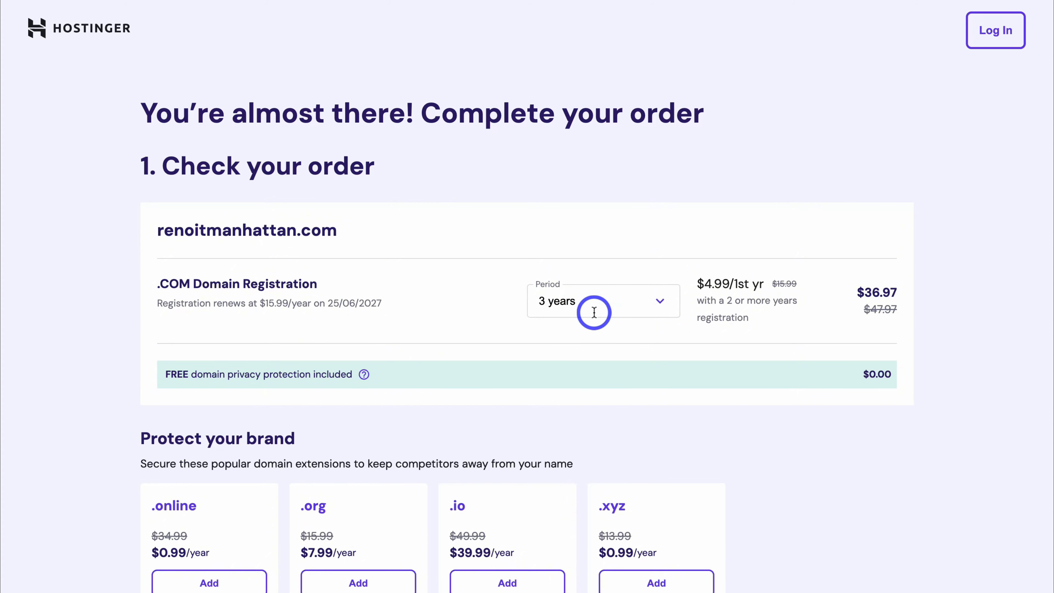
scroll(595, 312, down, 10)
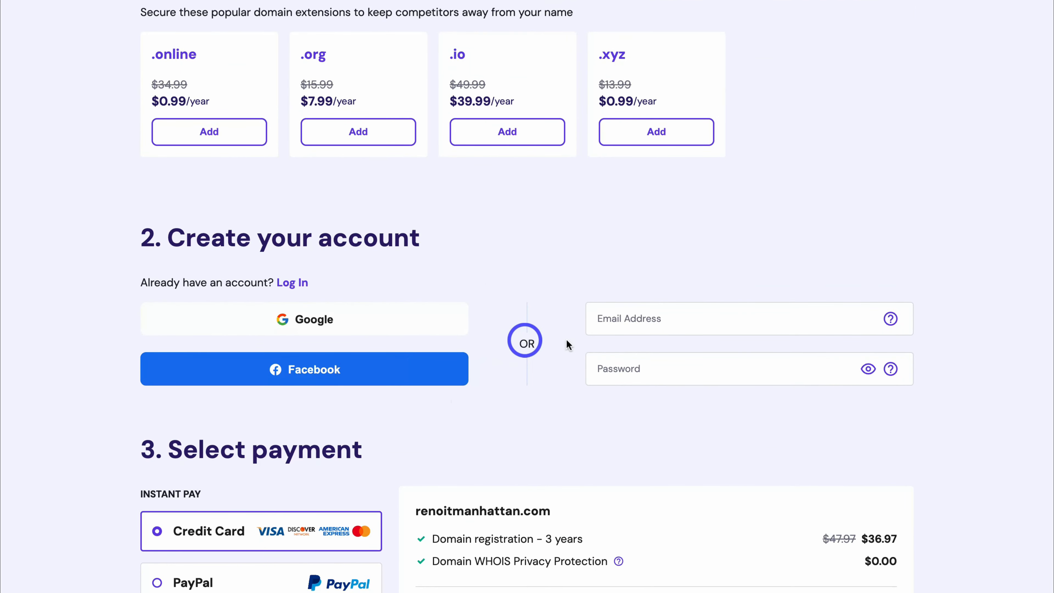
scroll(661, 365, down, 5)
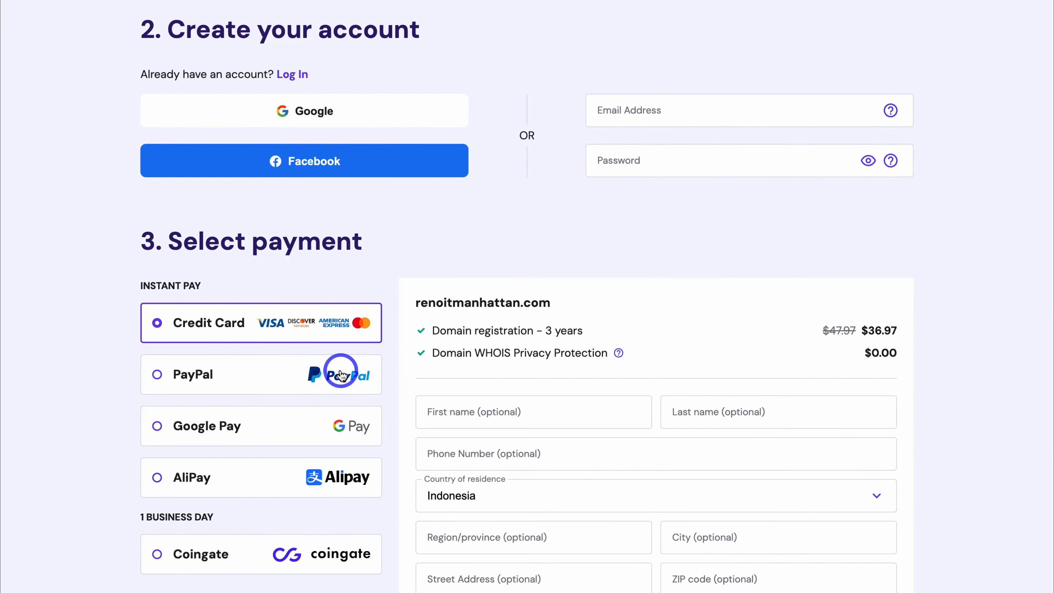
scroll(602, 379, down, 8)
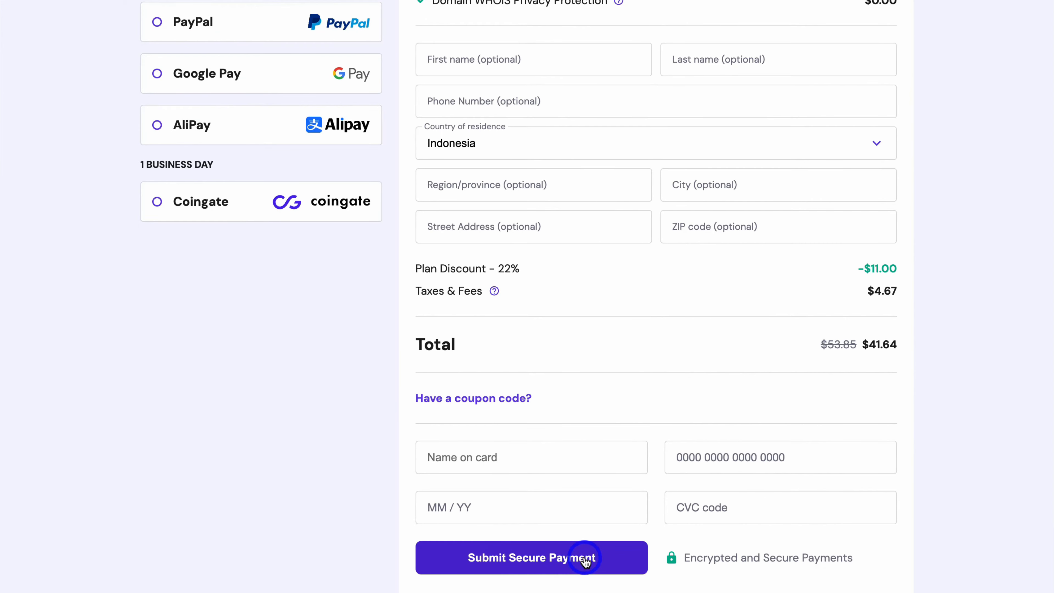
scroll(585, 561, up, 9)
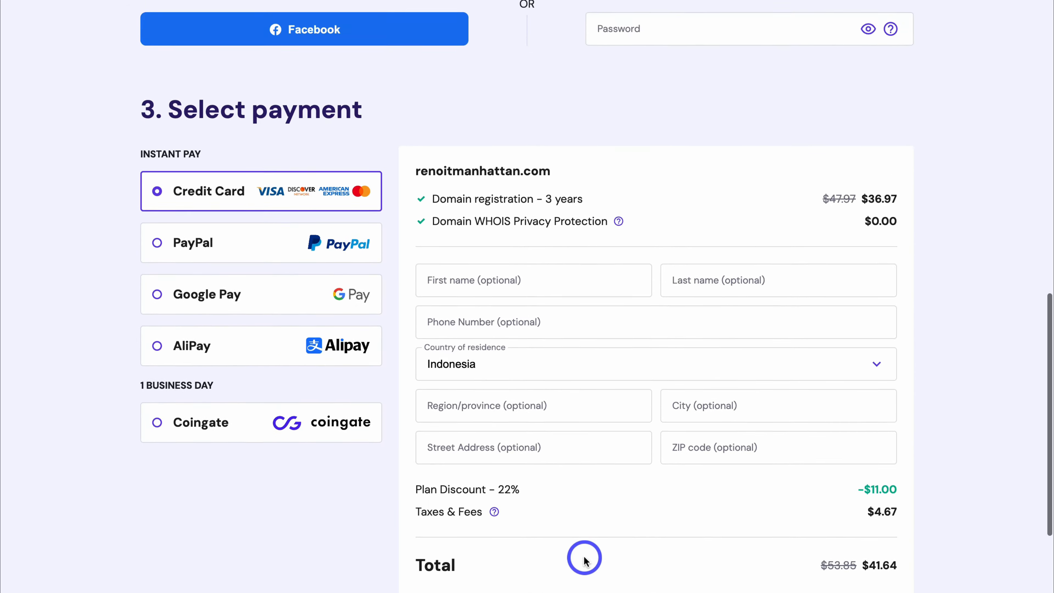
scroll(585, 558, down, 2)
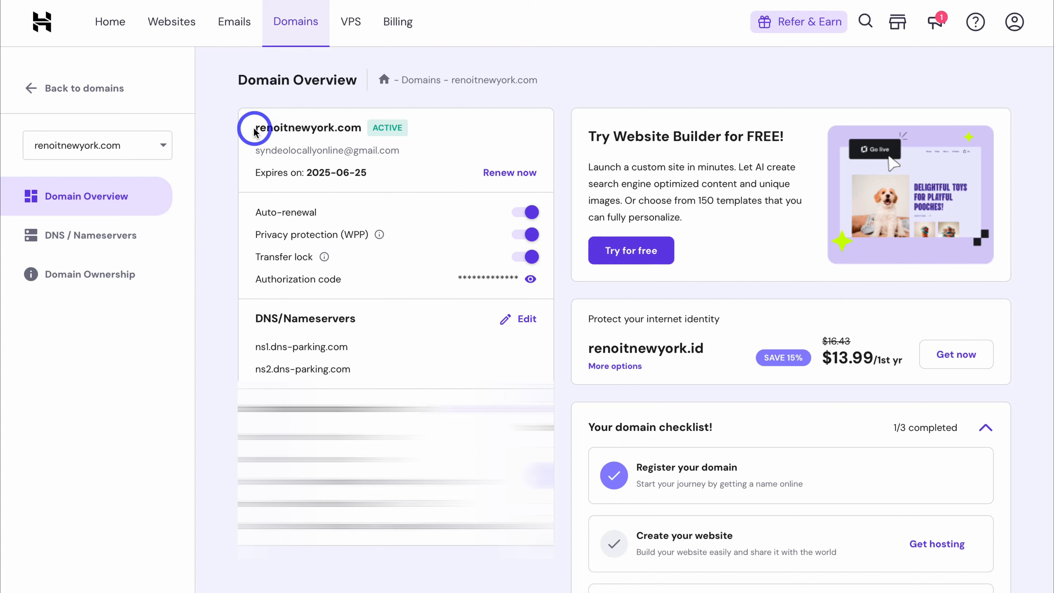
Step: Select the domain name renoitnewyork.com in the hPanel Domain Overview
drag(254, 128, 369, 142)
key(ctrl+c)
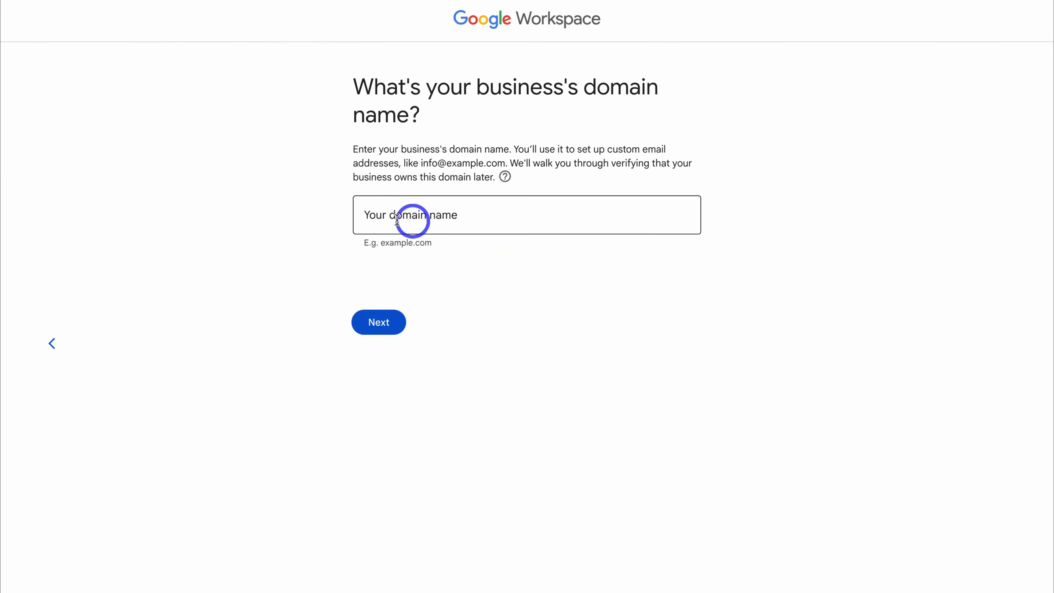
Step: Paste renoitnewyork.com as the business domain and confirm using it
click(415, 214)
key(ctrl+v)
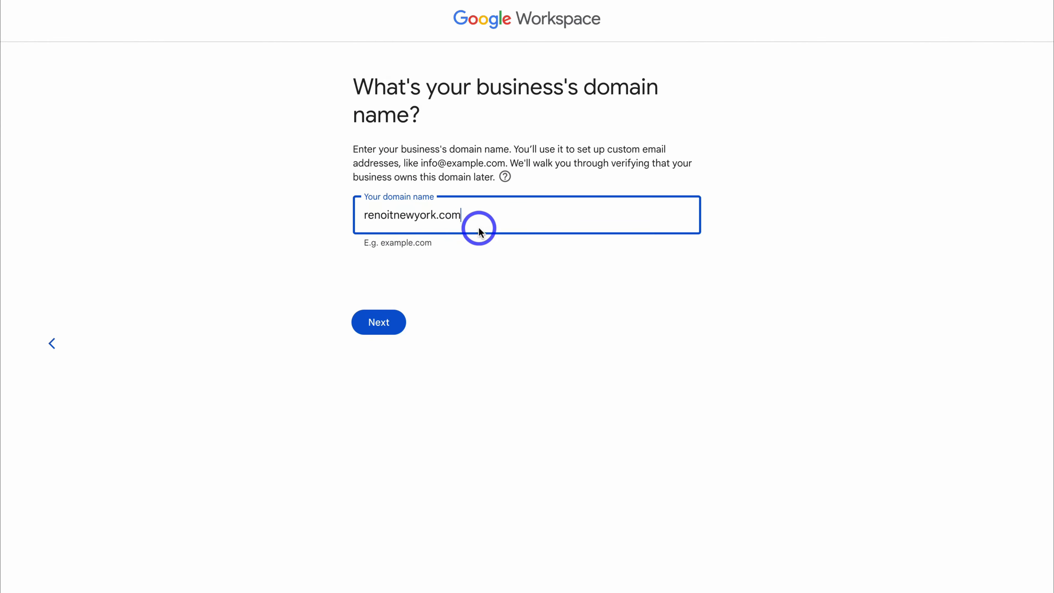
click(390, 322)
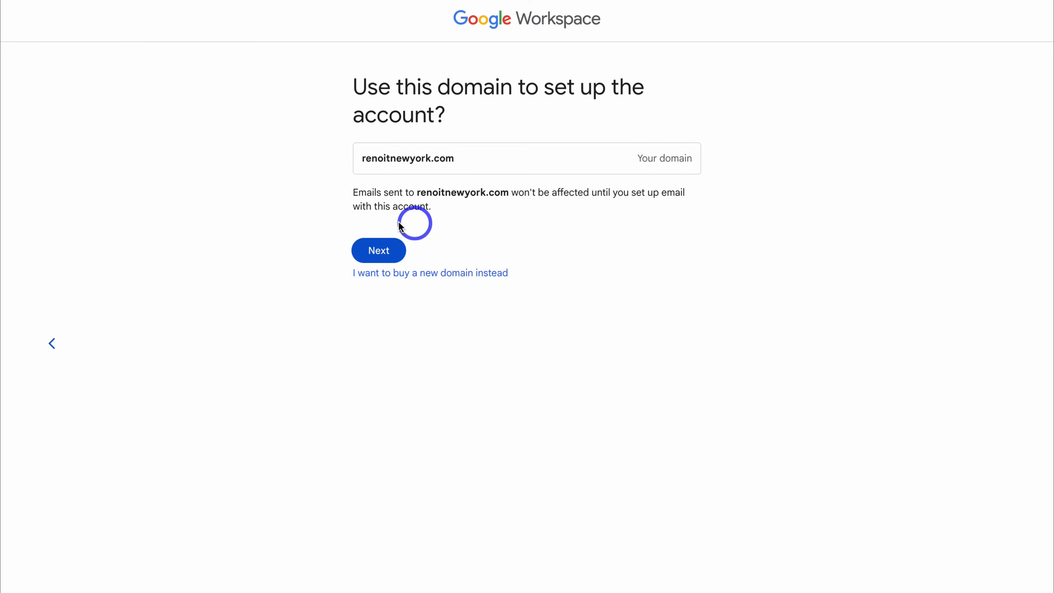
click(373, 251)
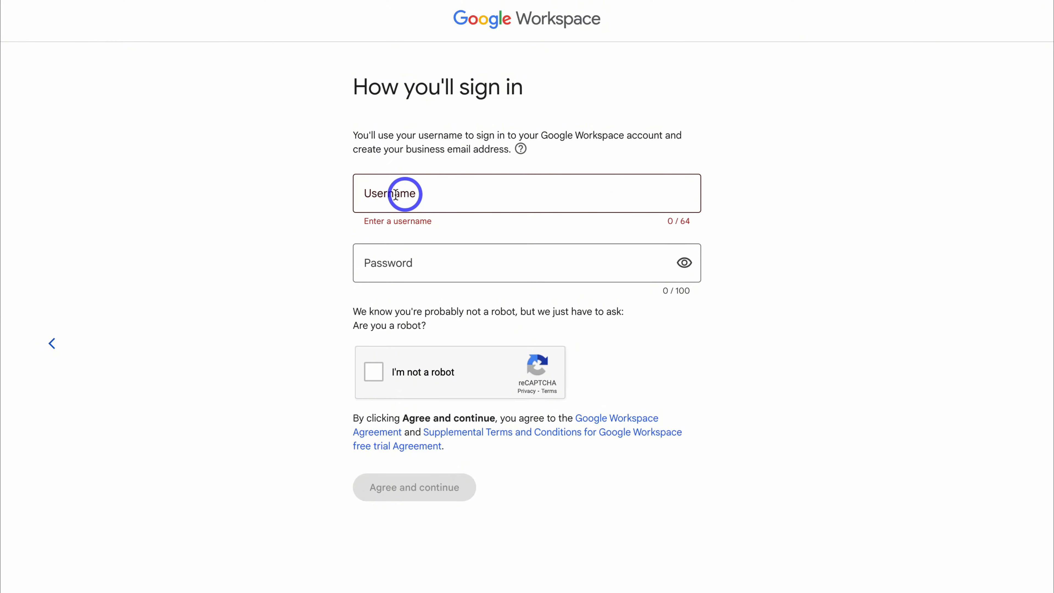
Step: Enter the sign-in username and the account password
click(369, 194)
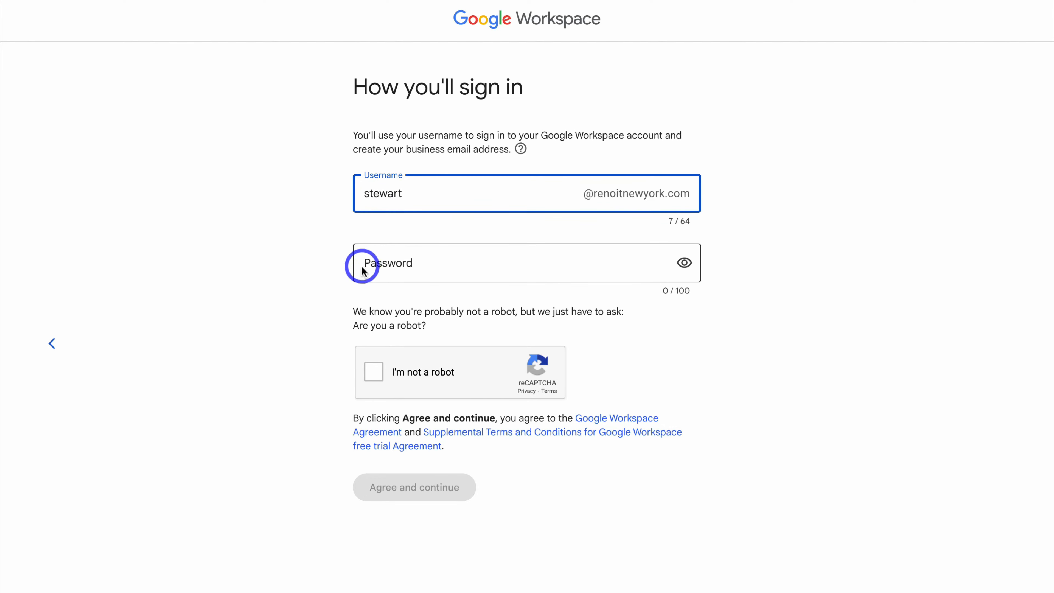
click(374, 262)
key(ctrl+v)
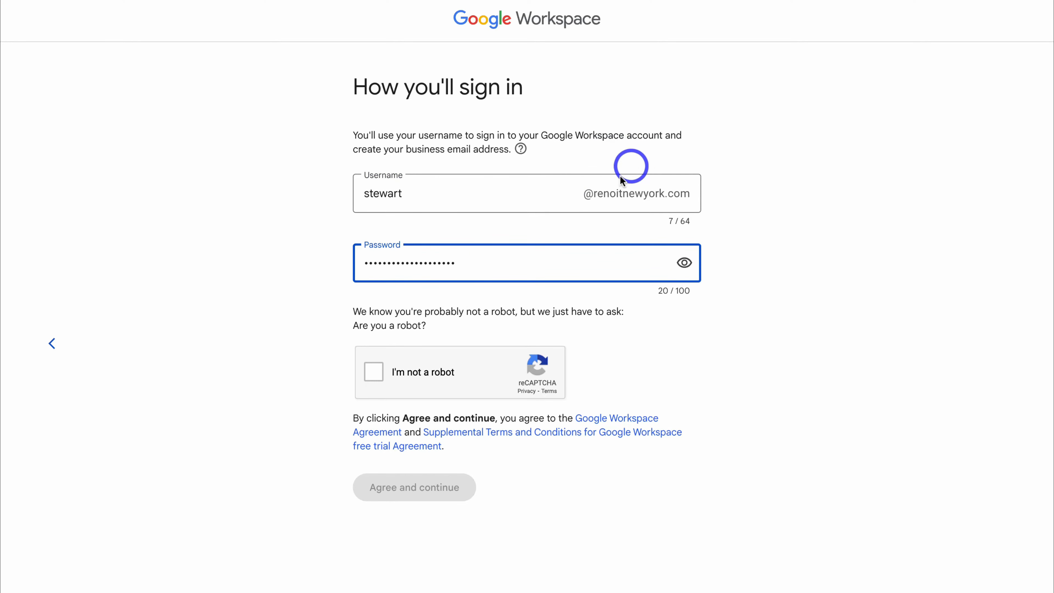
Step: Complete the I'm not a robot check and agree to create the account
click(373, 372)
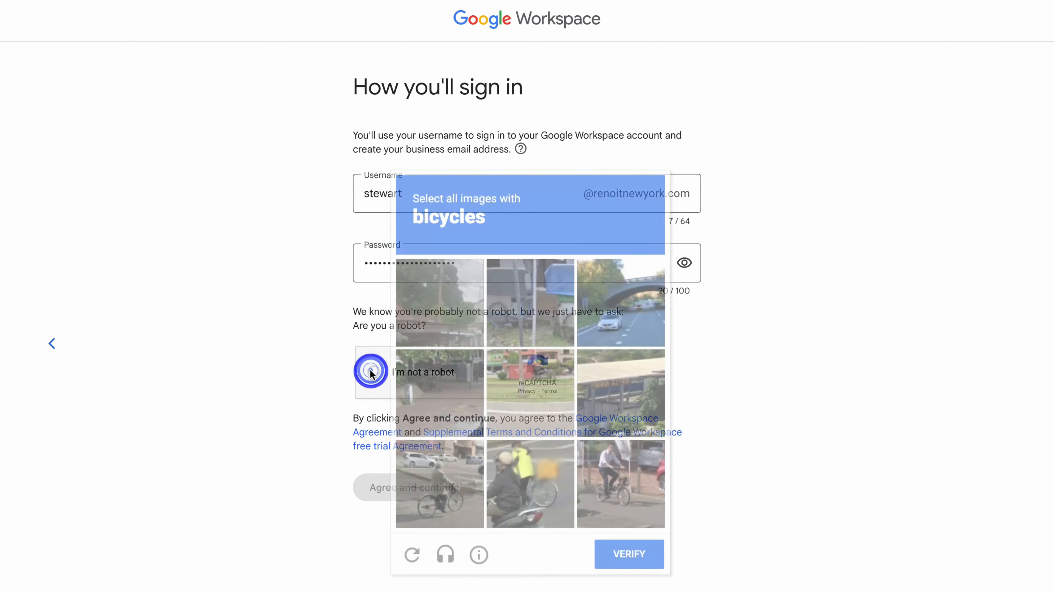
click(626, 546)
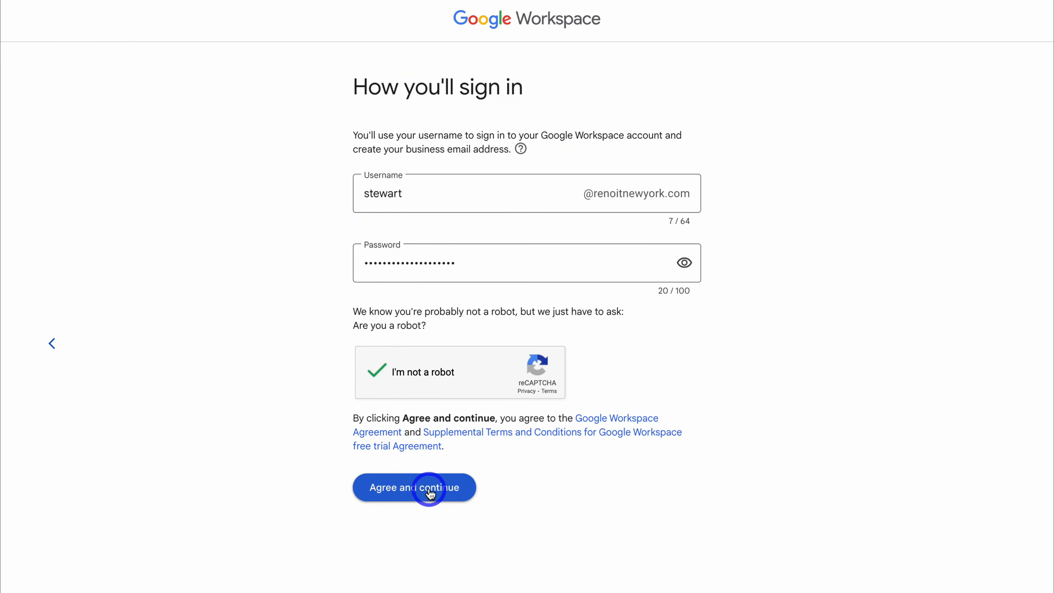
click(429, 492)
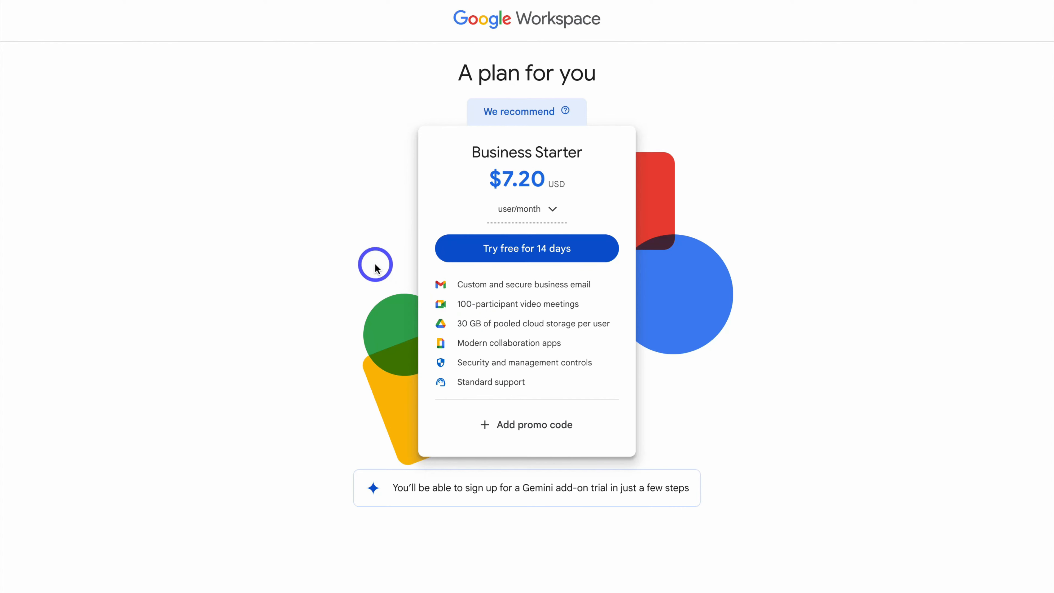
Step: Check the flexible plan details, start the 14-day Business Starter trial and accept checkout terms
click(550, 209)
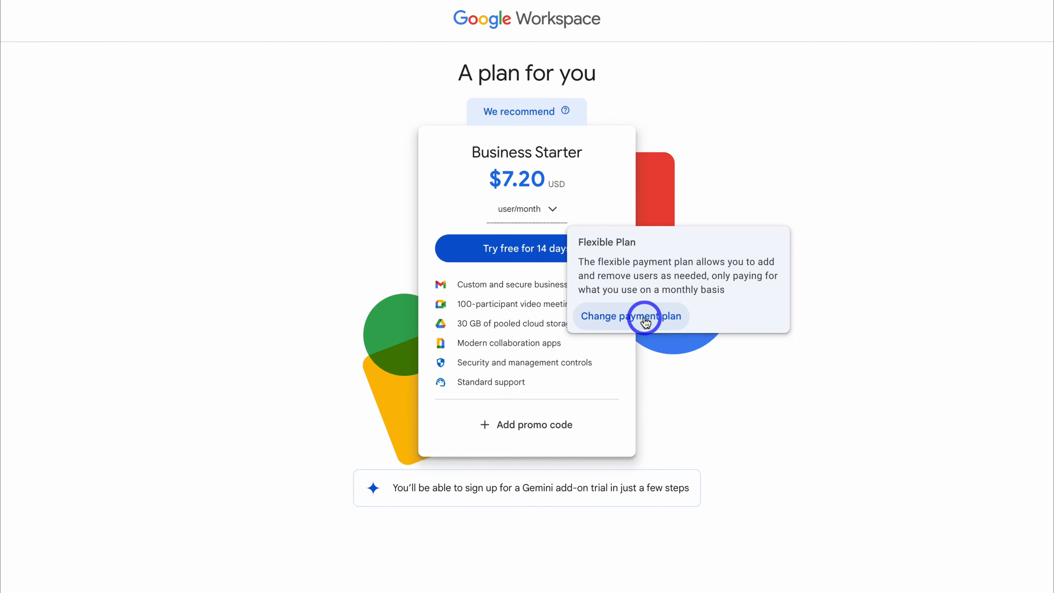
click(461, 200)
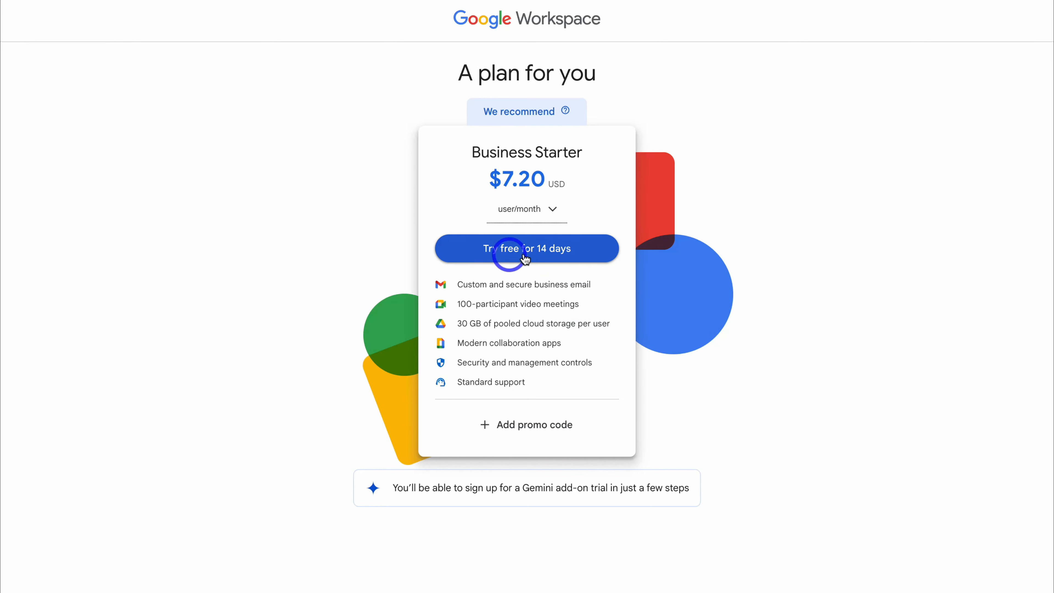
click(537, 252)
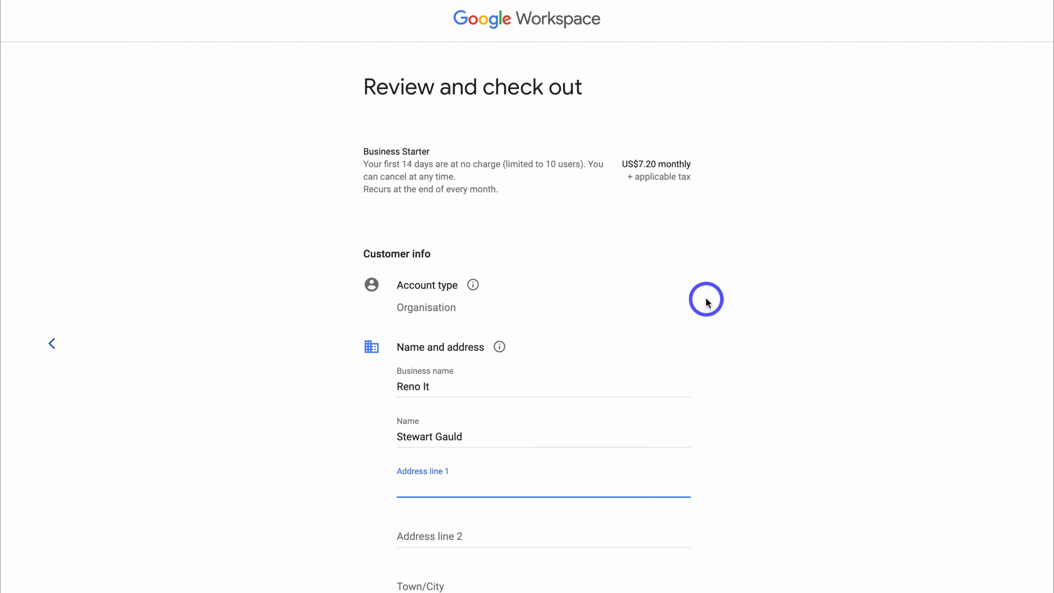
scroll(785, 301, down, 10)
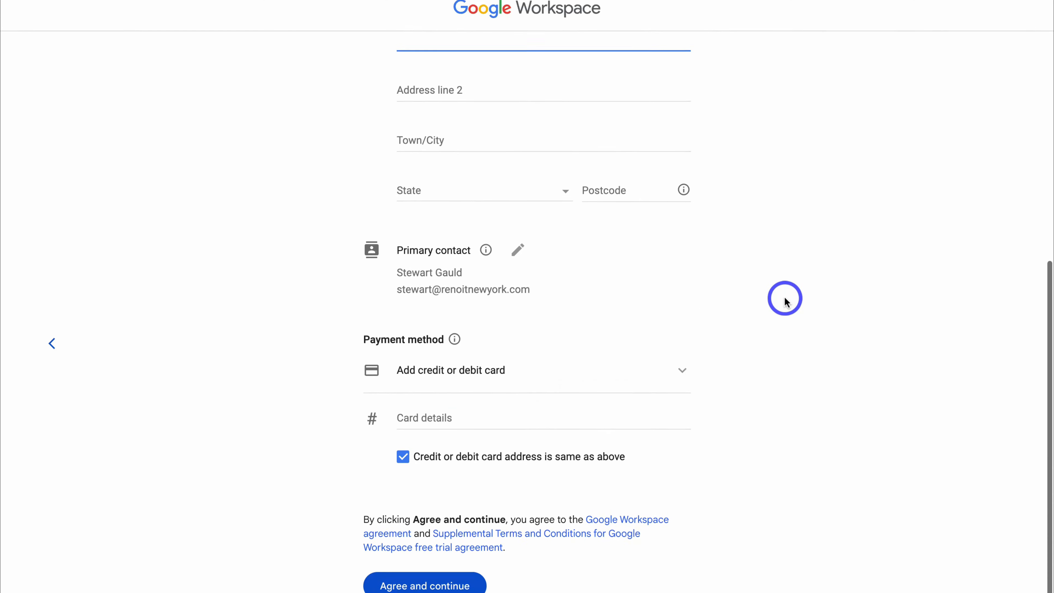
click(457, 540)
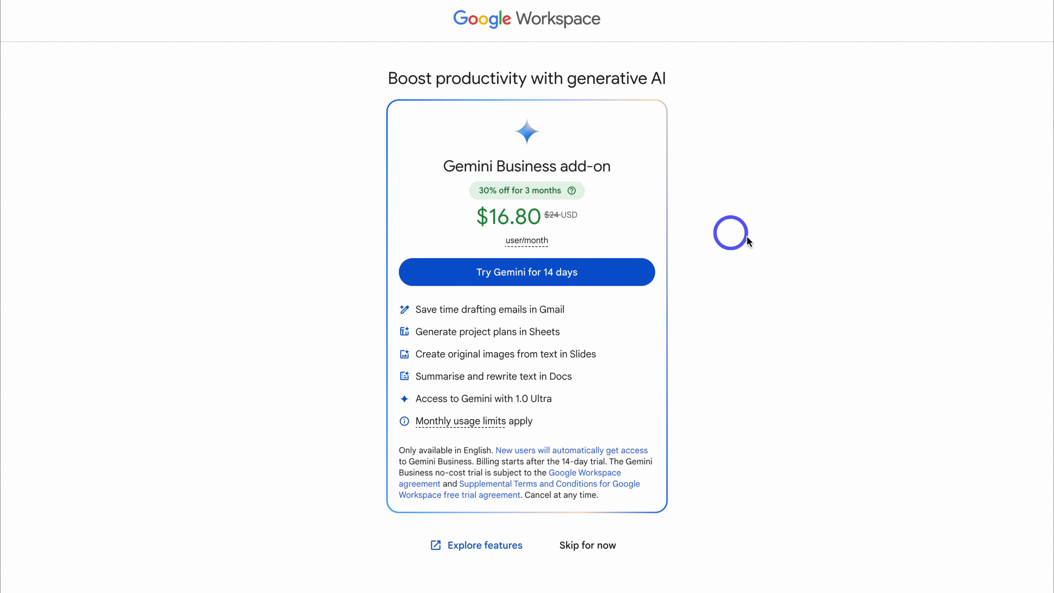
Step: Skip the Gemini Business add-on and confirm I understand on the welcome page
click(605, 545)
click(573, 383)
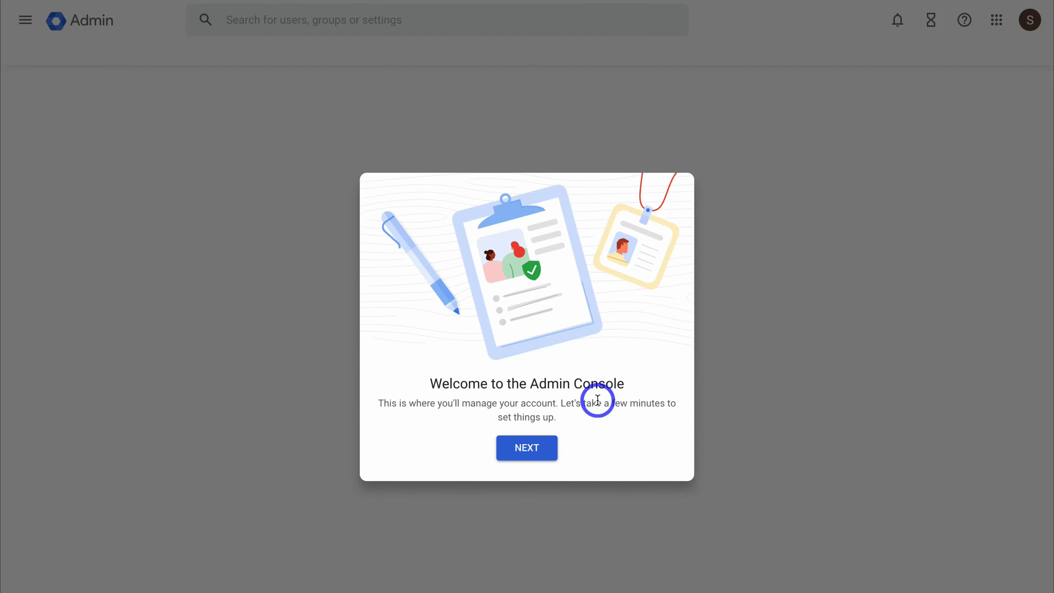
Step: Continue past the Admin Console welcome and start Activate Gmail for renoitnewyork.com
click(532, 447)
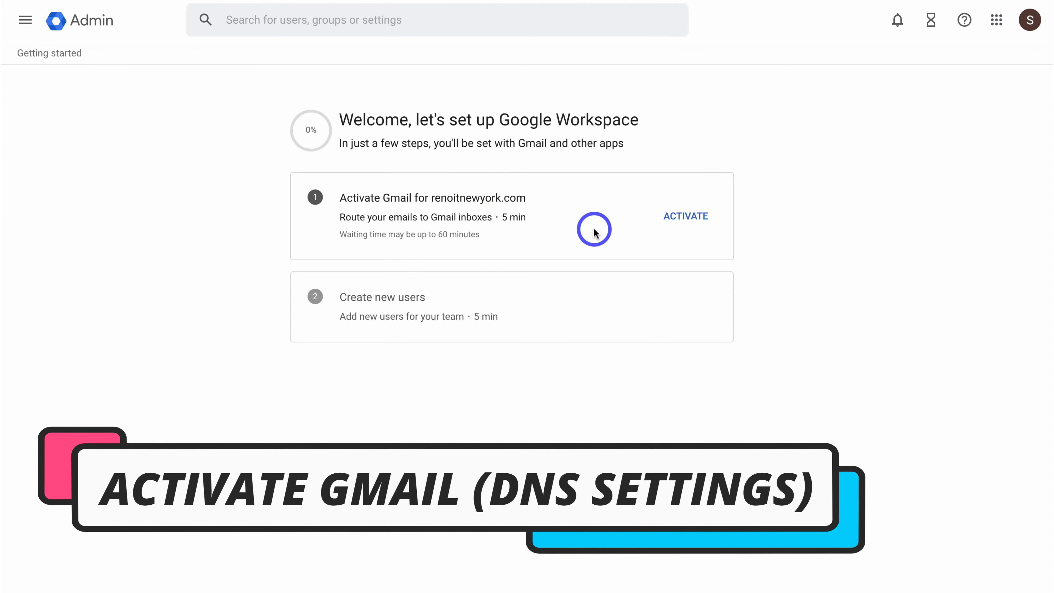
click(686, 217)
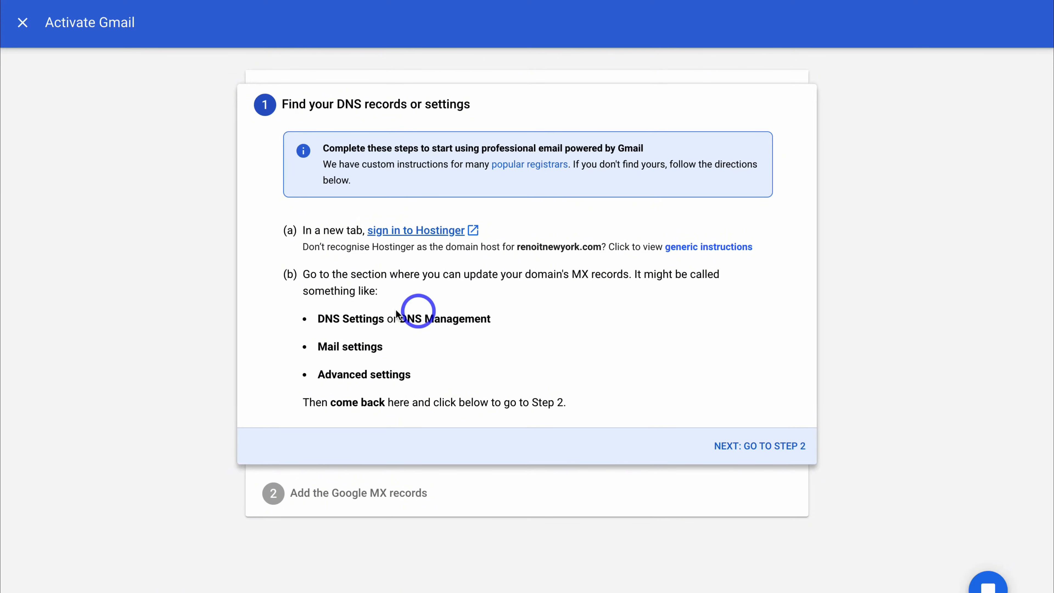
Step: Advance the Activate Gmail wizard to step 2 for adding Google MX records
click(752, 448)
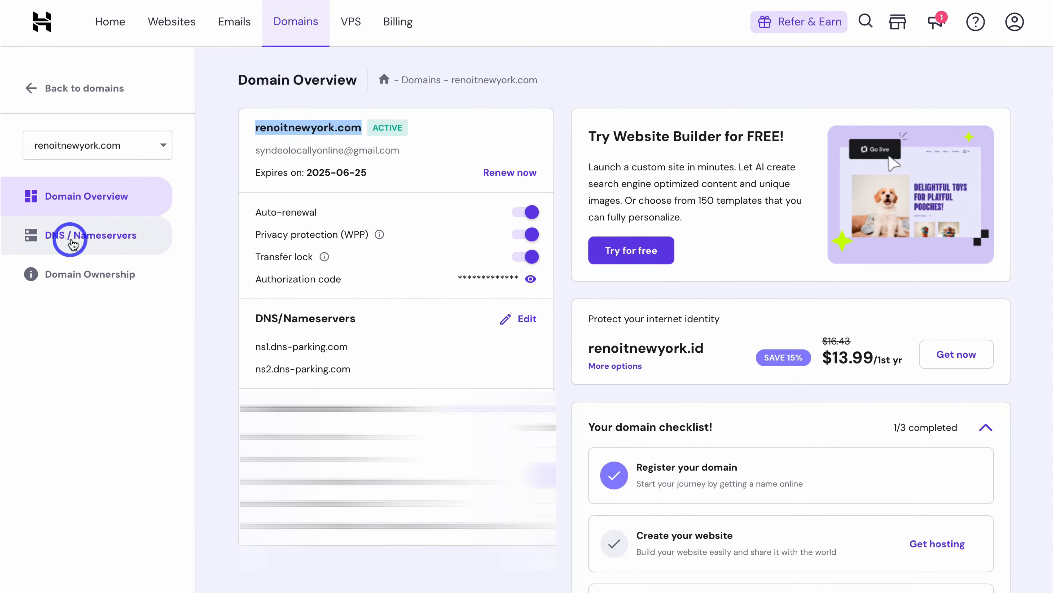
Step: Open DNS / Nameservers for renoitnewyork.com and look over the existing records table
click(110, 237)
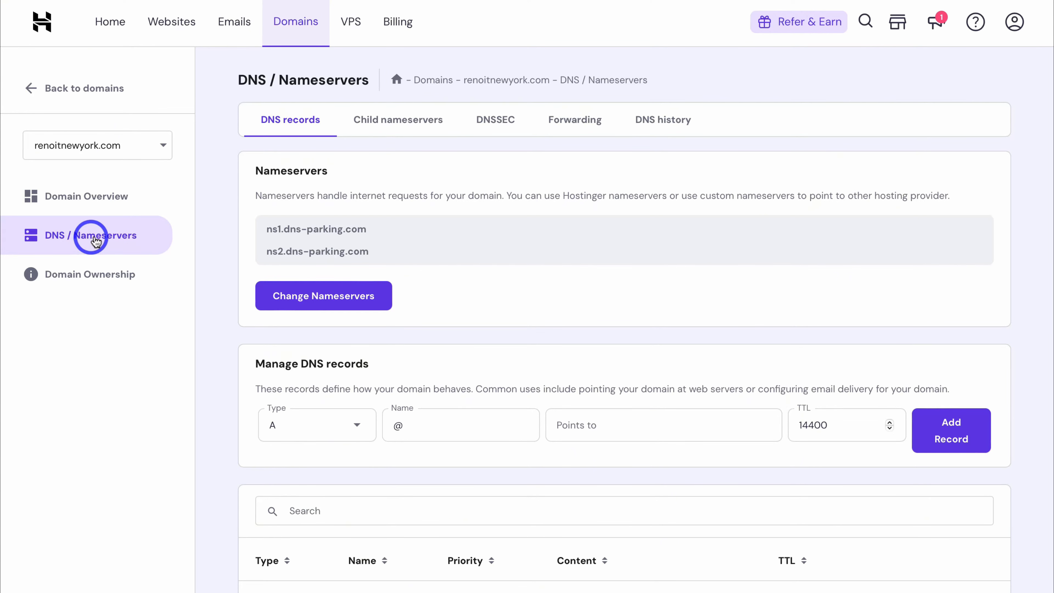
scroll(411, 369, down, 4)
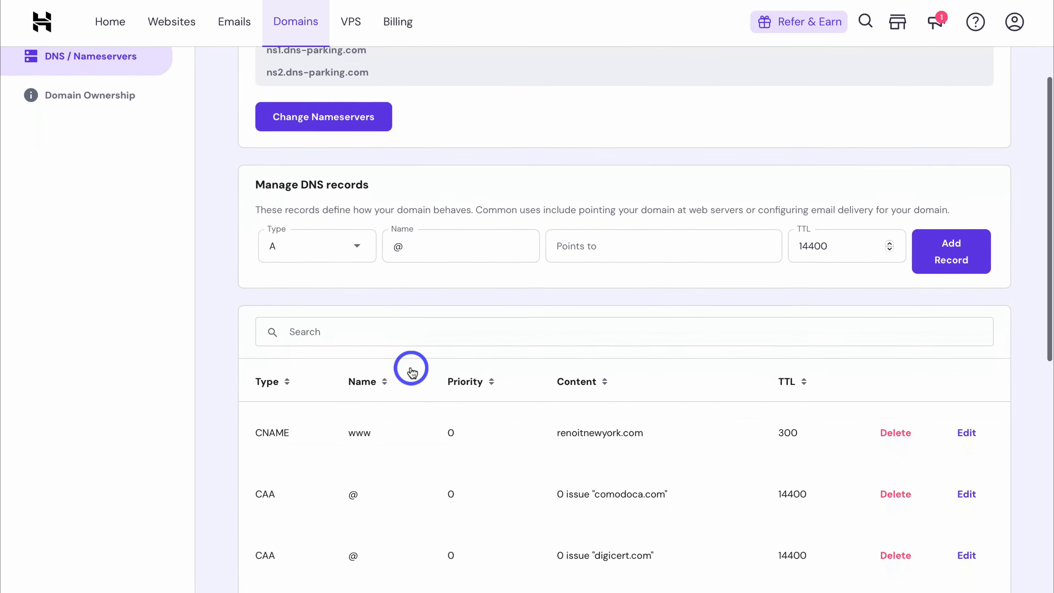
scroll(411, 369, up, 1)
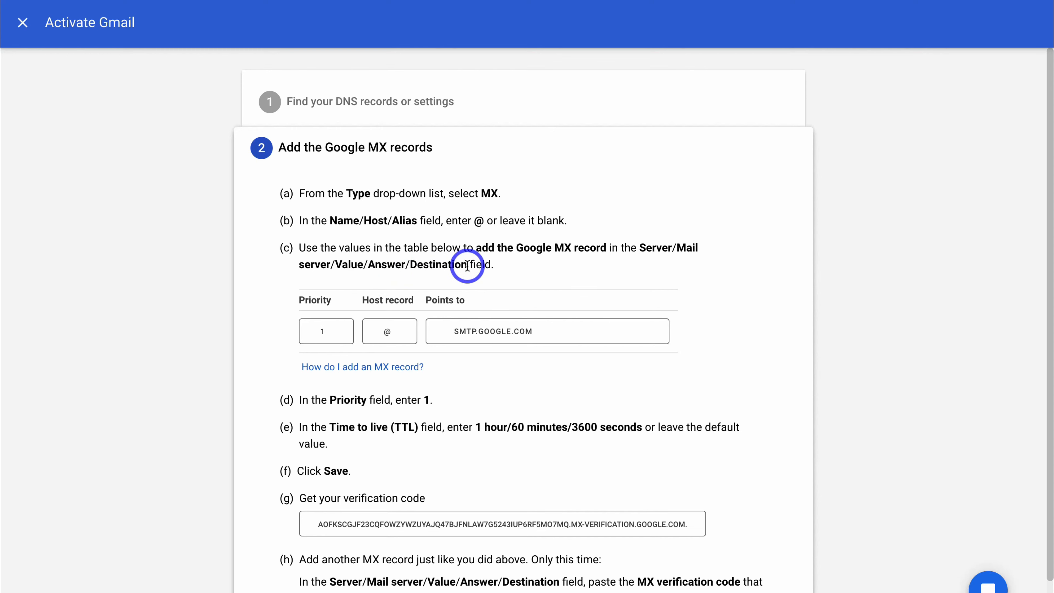
Step: Select the SMTP.GOOGLE.COM mail server value in the step 2 MX instructions
drag(468, 265, 646, 249)
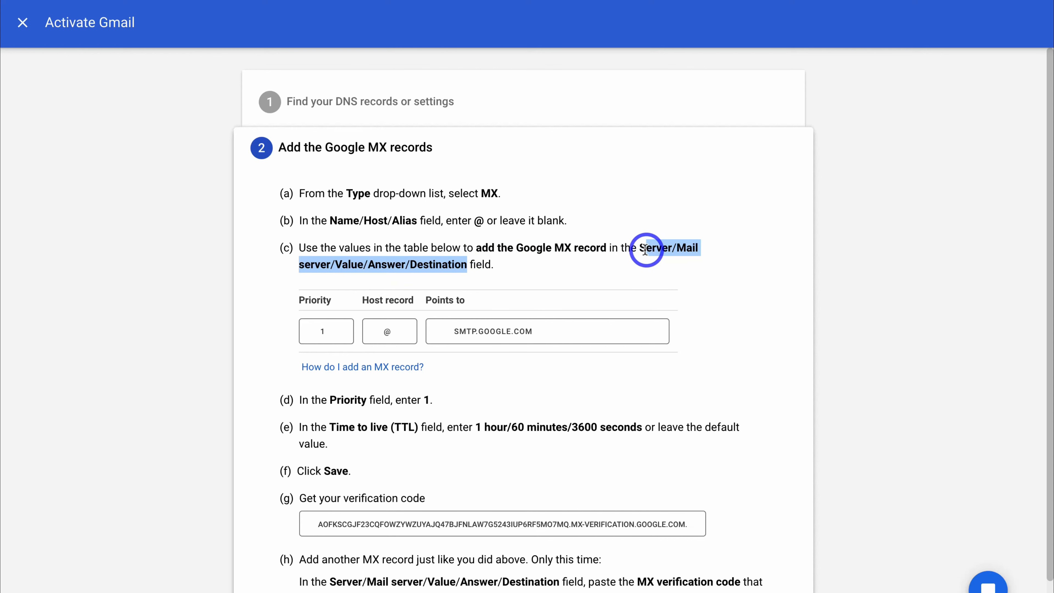
click(613, 271)
click(530, 333)
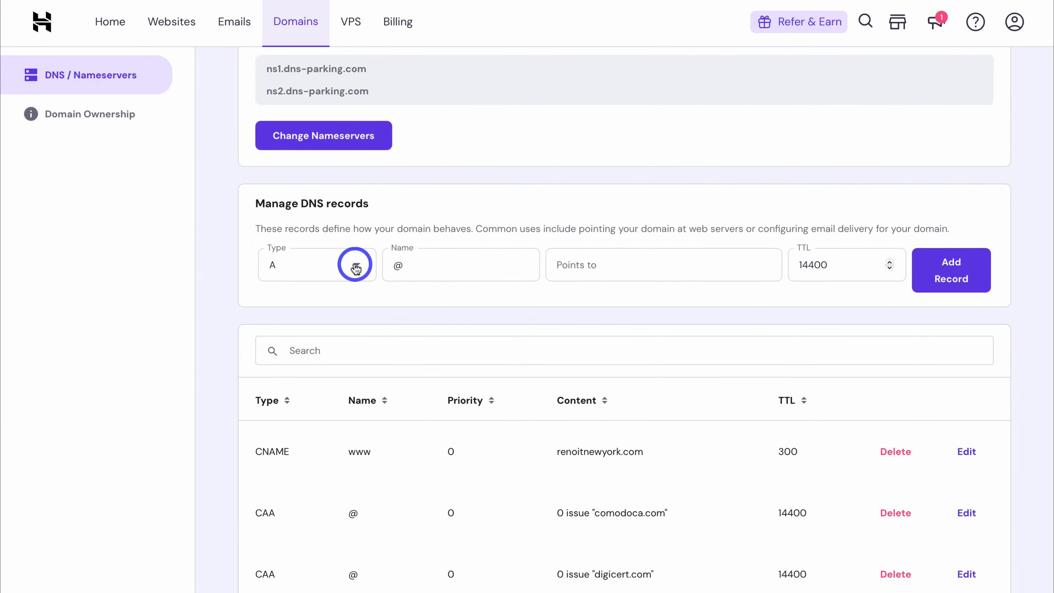
Step: Create an MX record named @ with mail server SMTP.GOOGLE.COM and priority 1
click(356, 268)
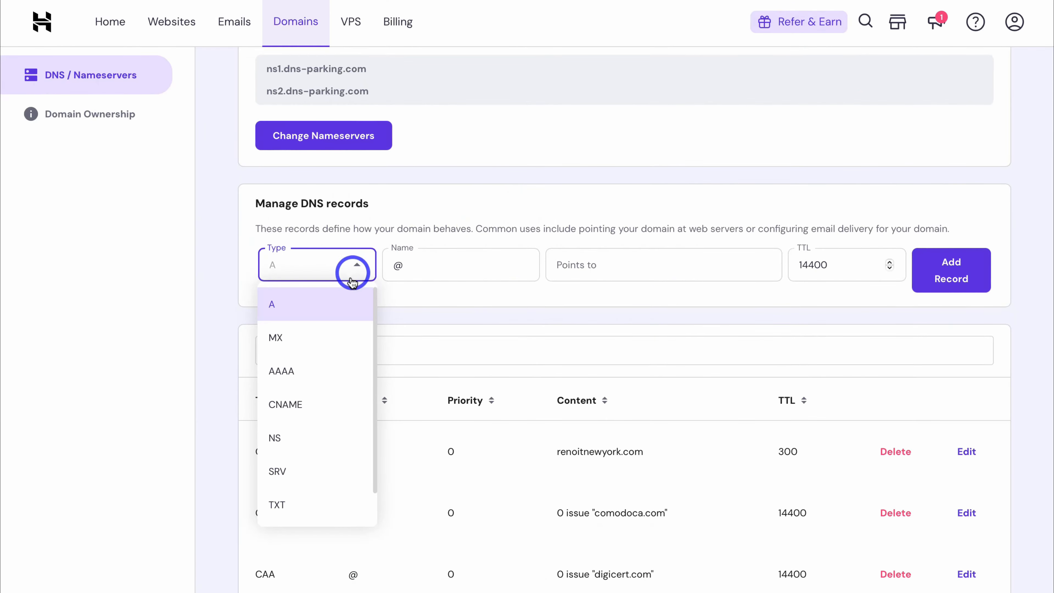
click(357, 330)
click(385, 264)
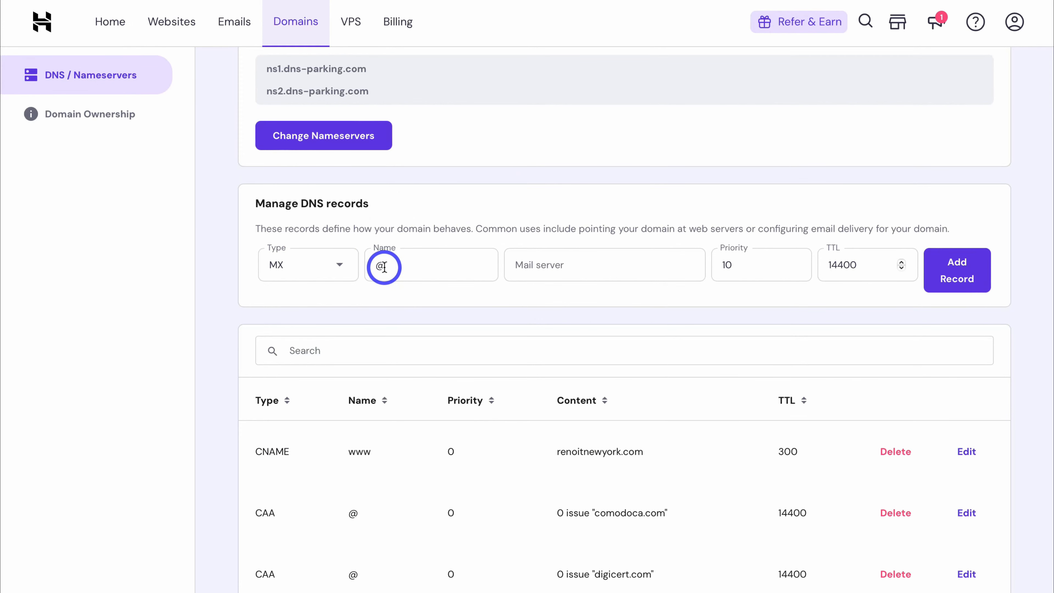
click(522, 266)
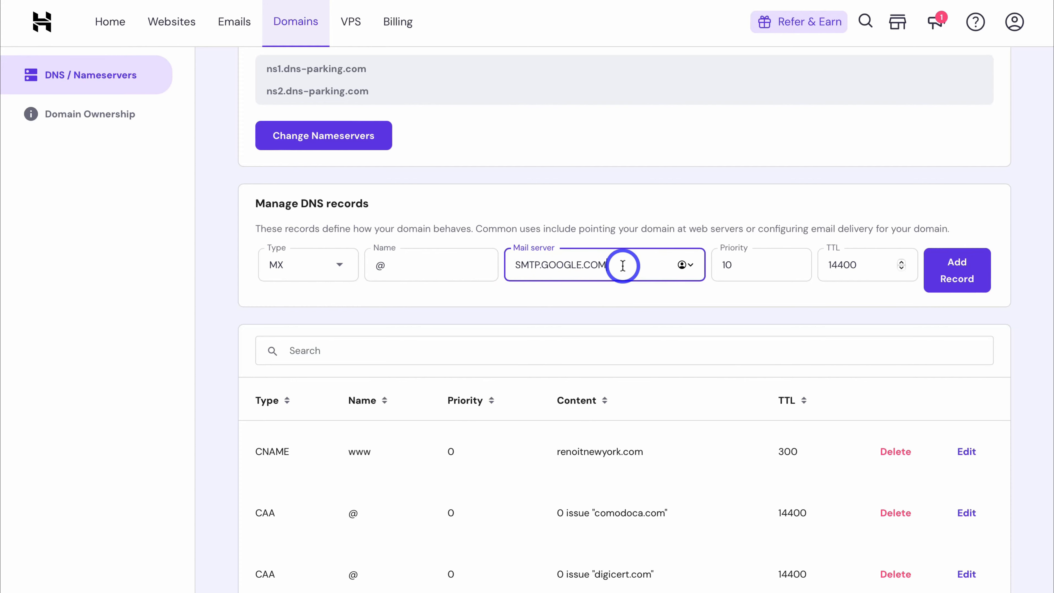
click(749, 266)
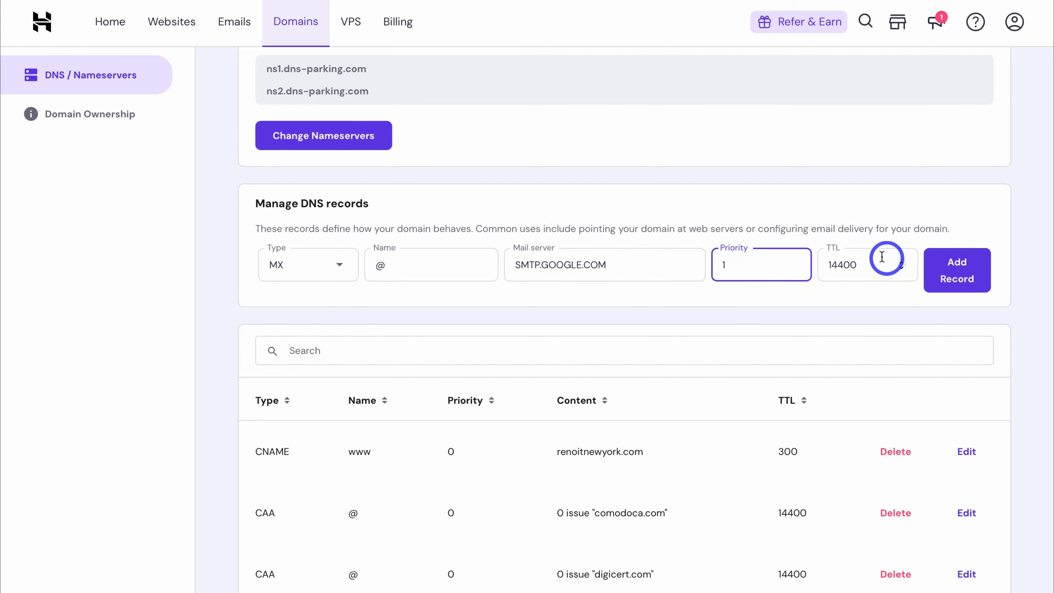
click(955, 272)
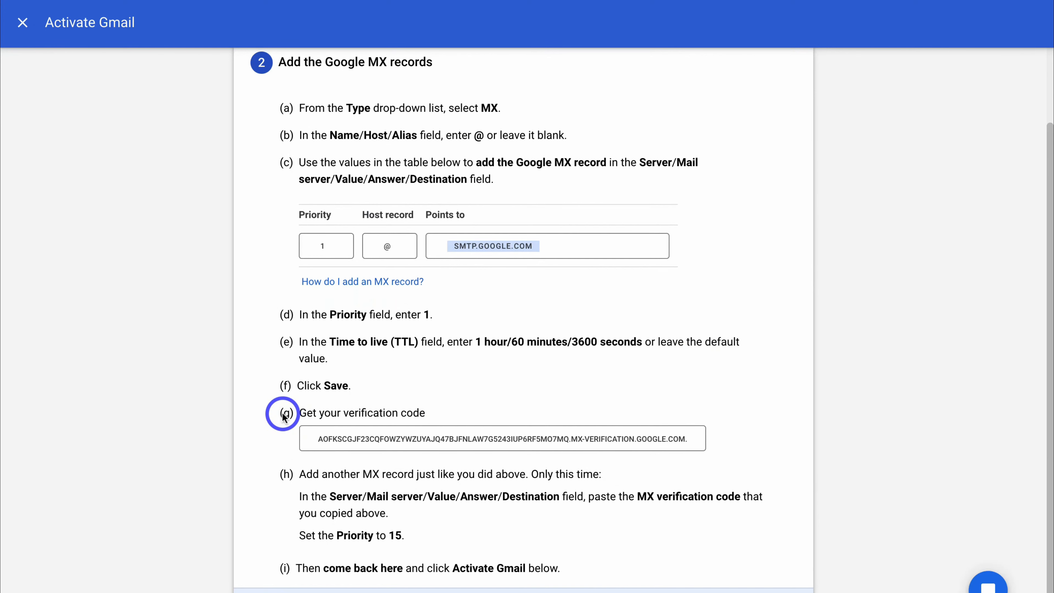
Step: Copy the MX verification code from step (g) of the Activate Gmail instructions
drag(372, 394, 266, 106)
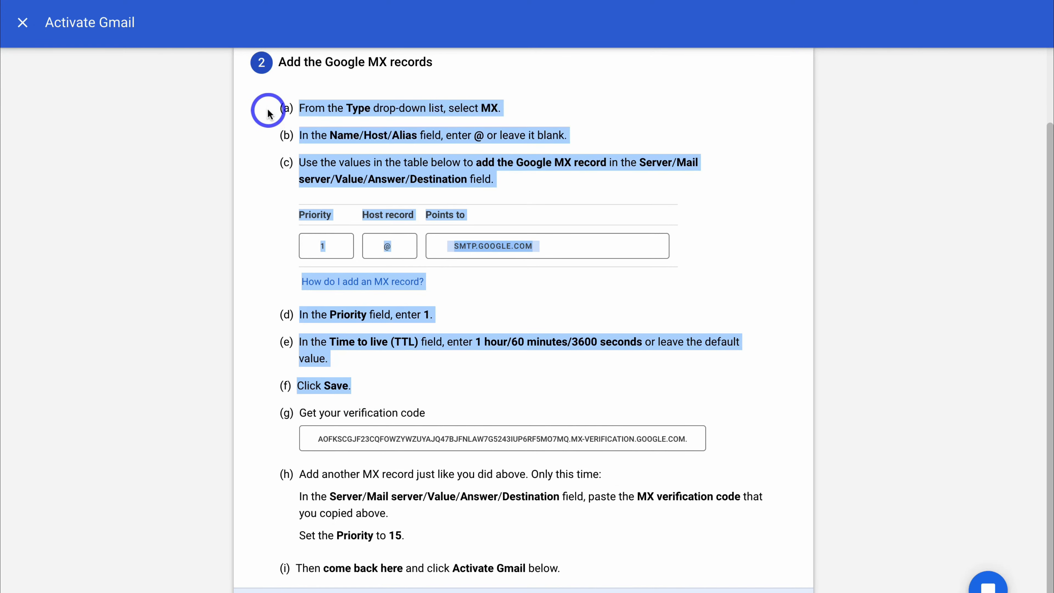
click(384, 256)
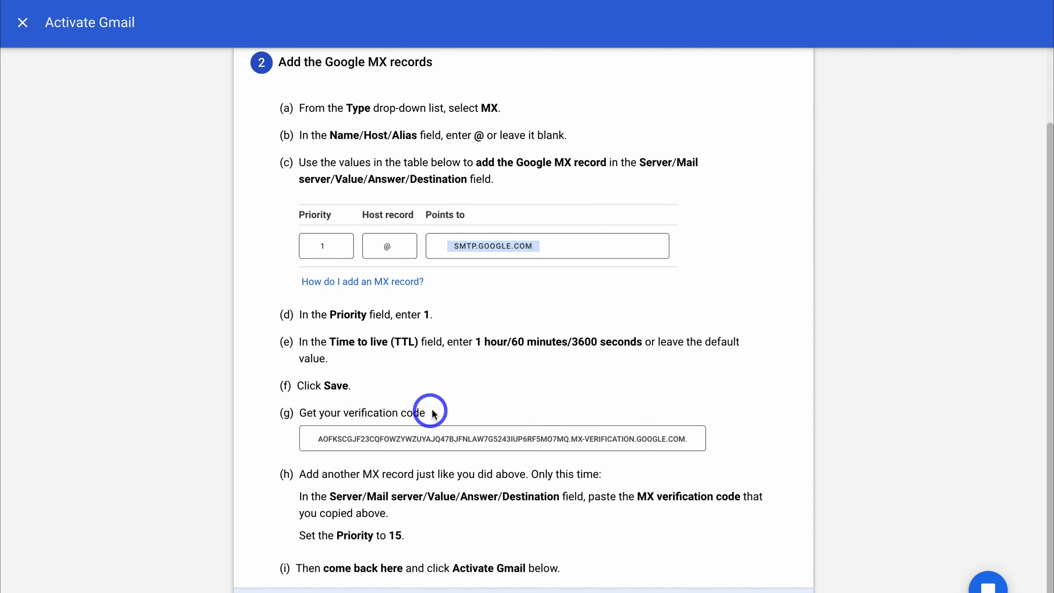
click(447, 436)
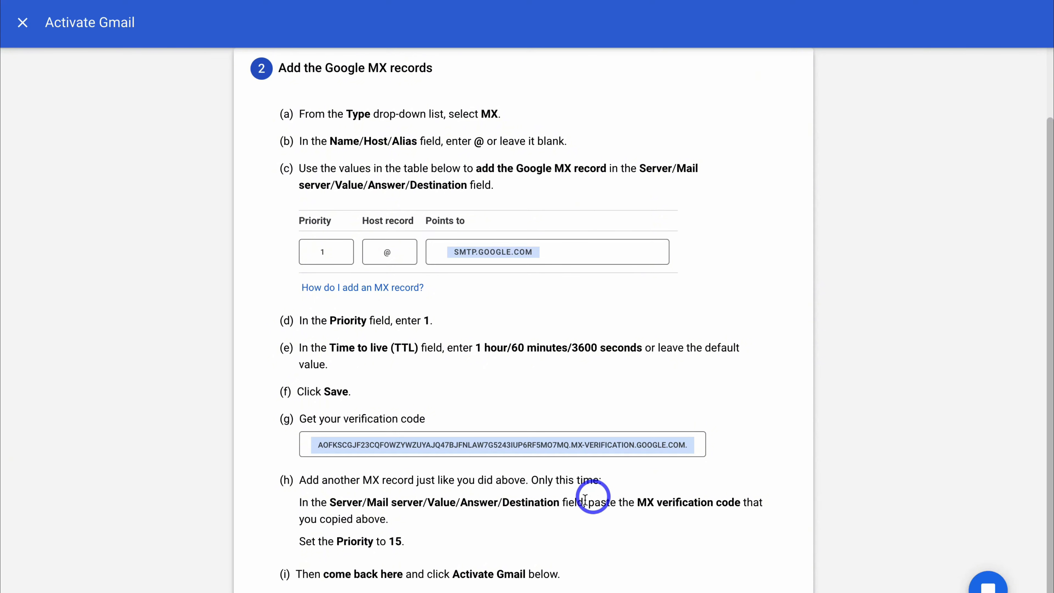
drag(560, 502, 337, 502)
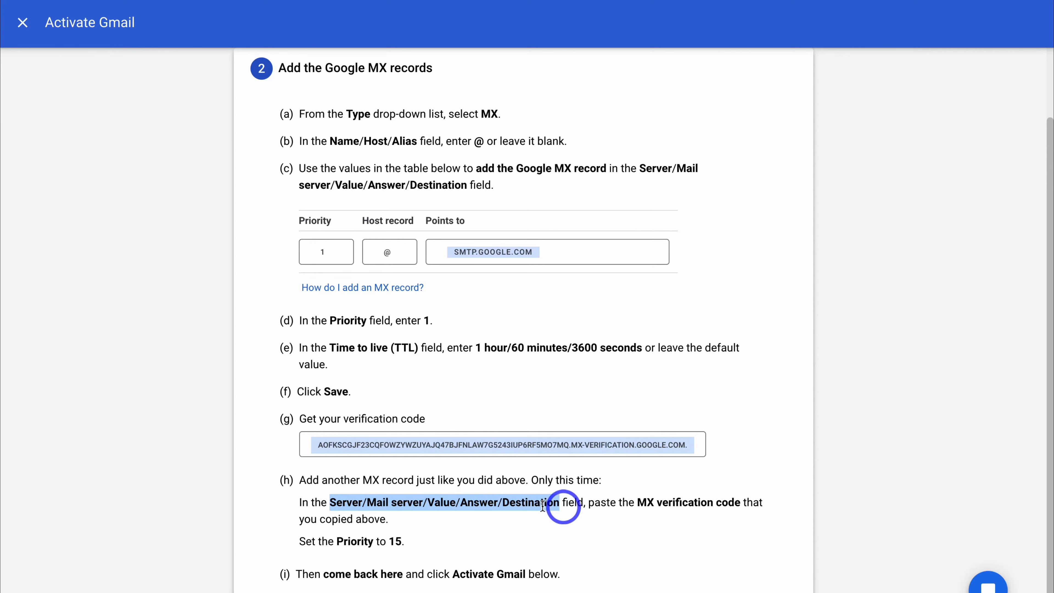
click(544, 514)
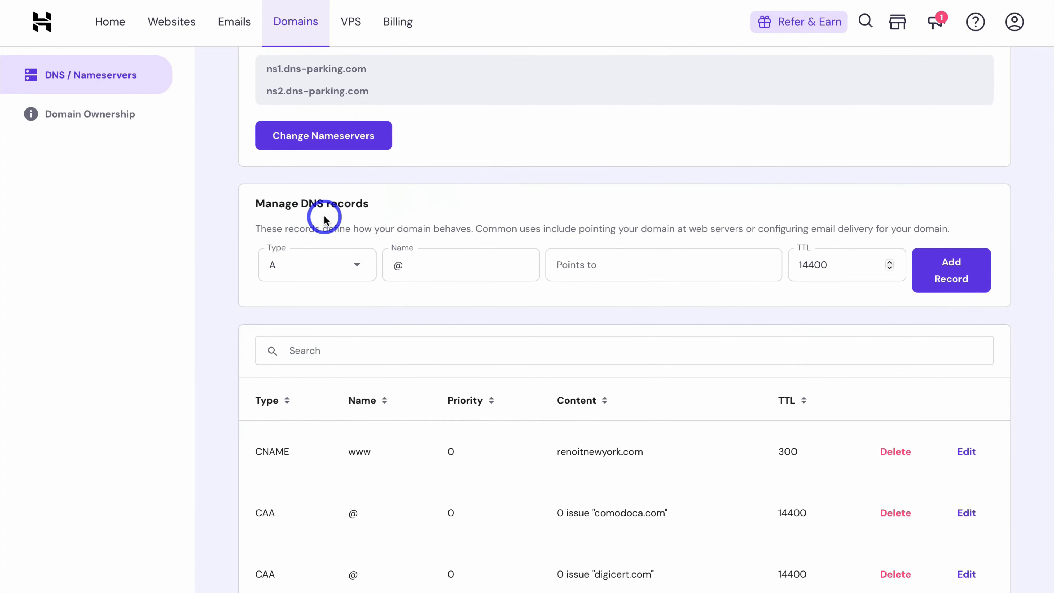
Step: Create a second MX record for @ with the pasted verification code as mail server, priority 15
click(349, 272)
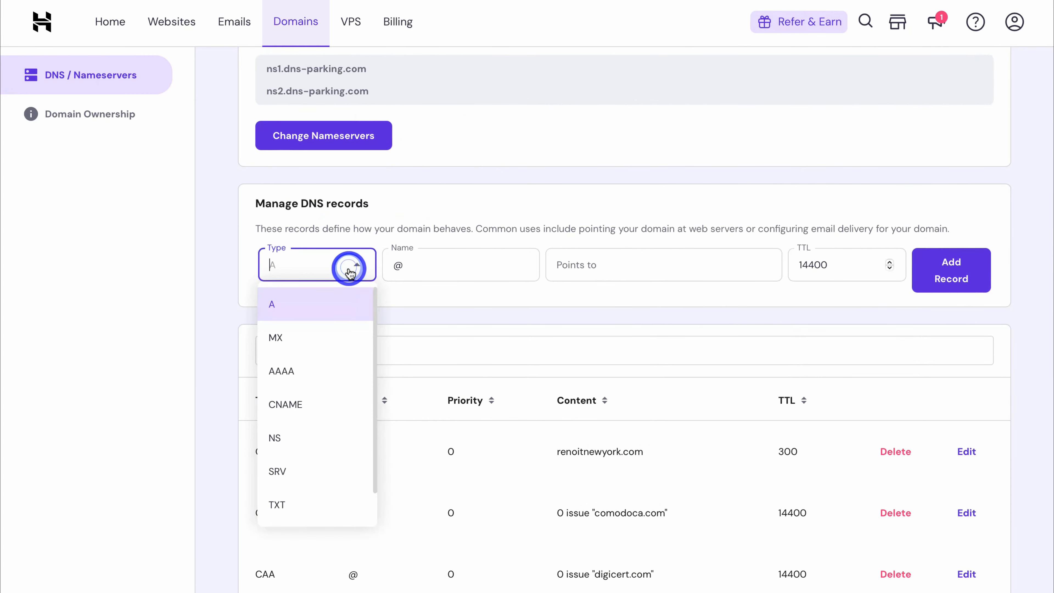
click(345, 338)
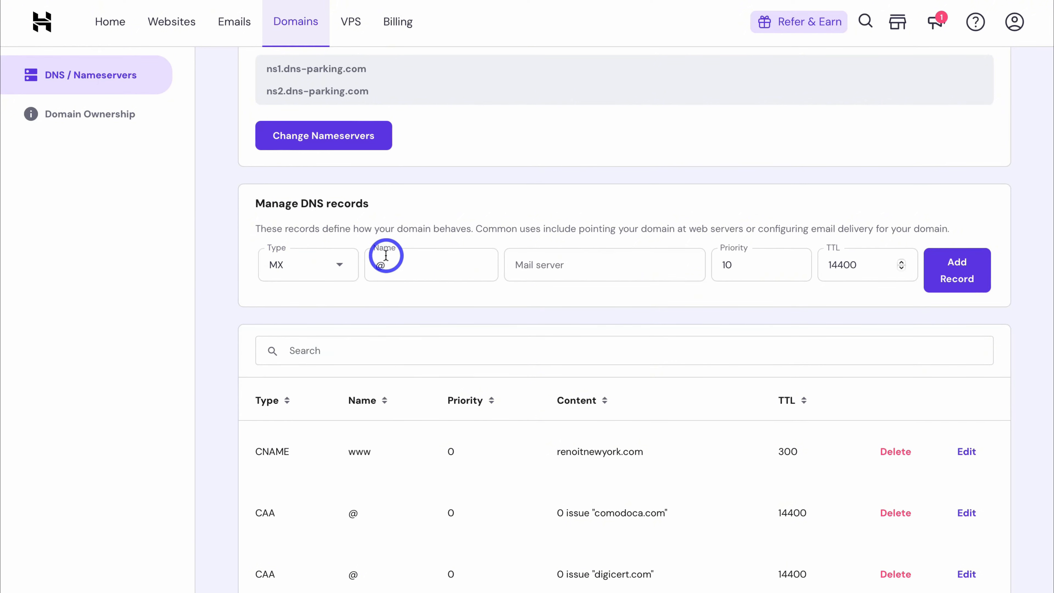
click(536, 266)
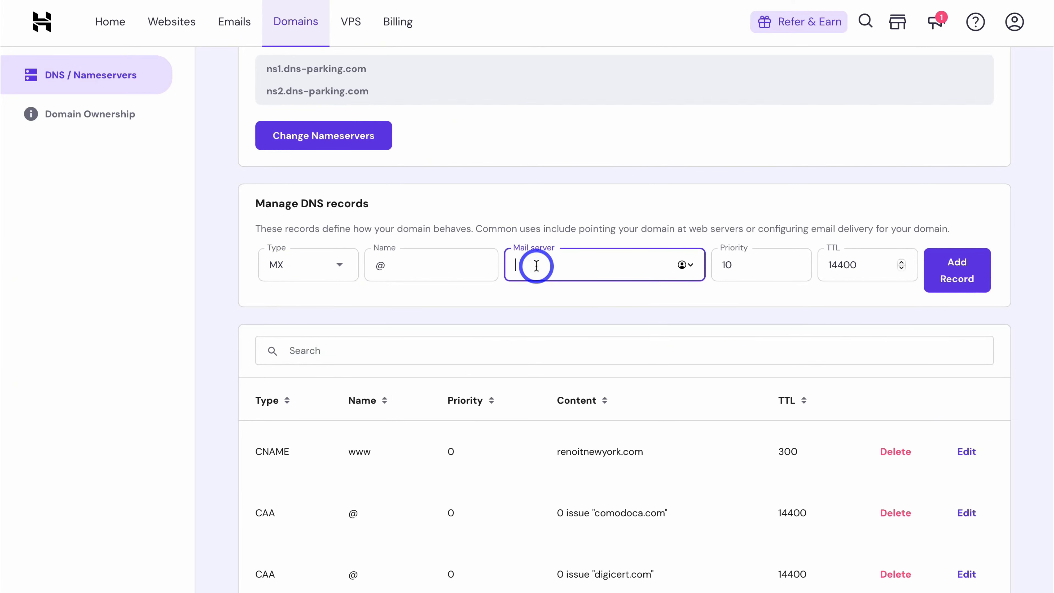
key(ctrl+v)
click(742, 264)
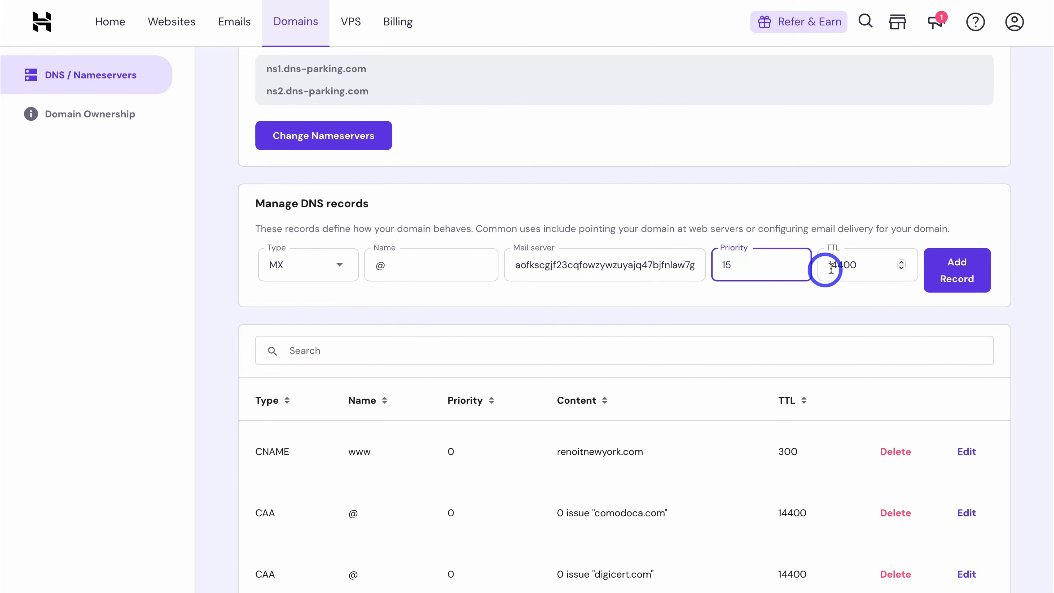
click(962, 270)
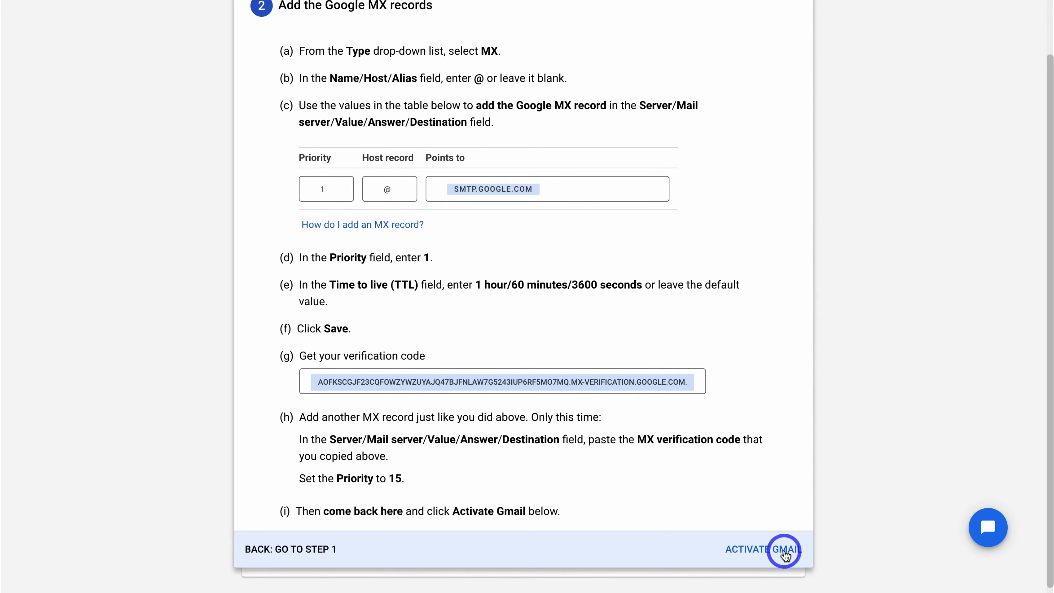
Step: Activate Gmail so Google checks the priority 1 and priority 15 MX records
click(757, 552)
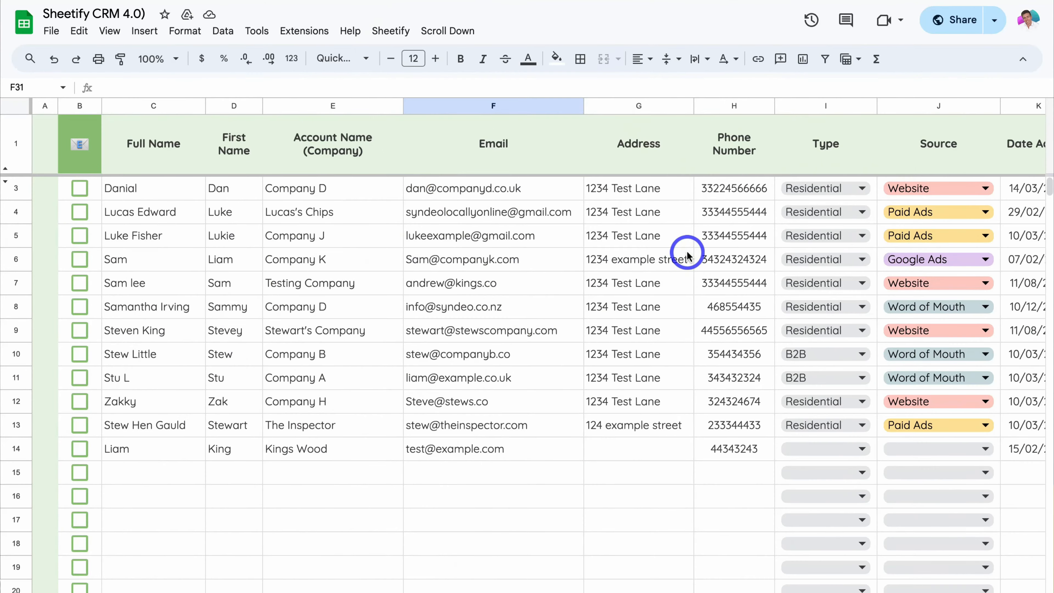
Step: Make the Installation 3 row a client task and send the email to the ticked CRM contacts
scroll(685, 254, right, 10)
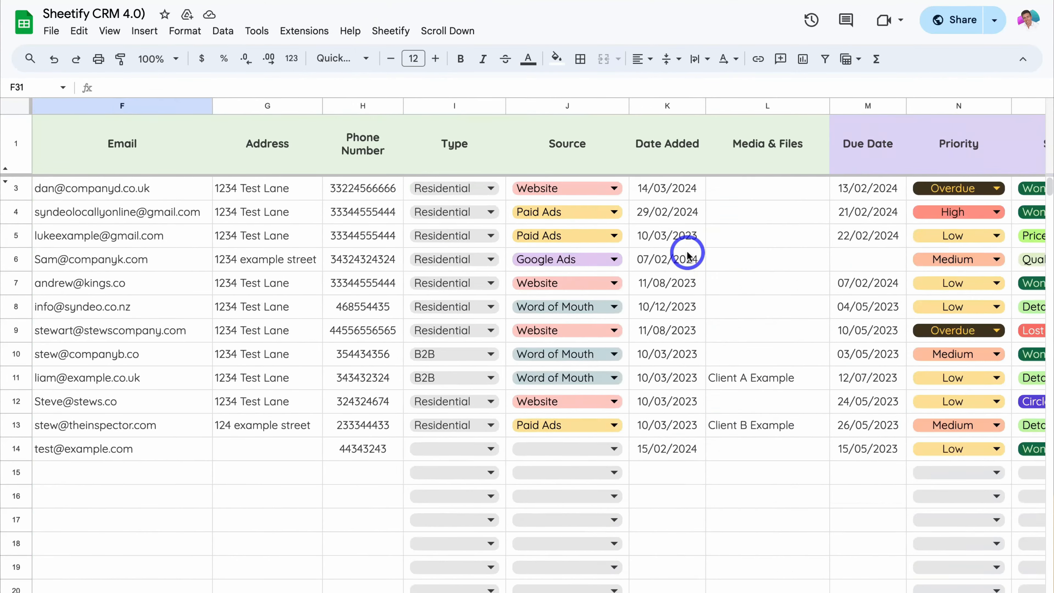
scroll(687, 254, right, 5)
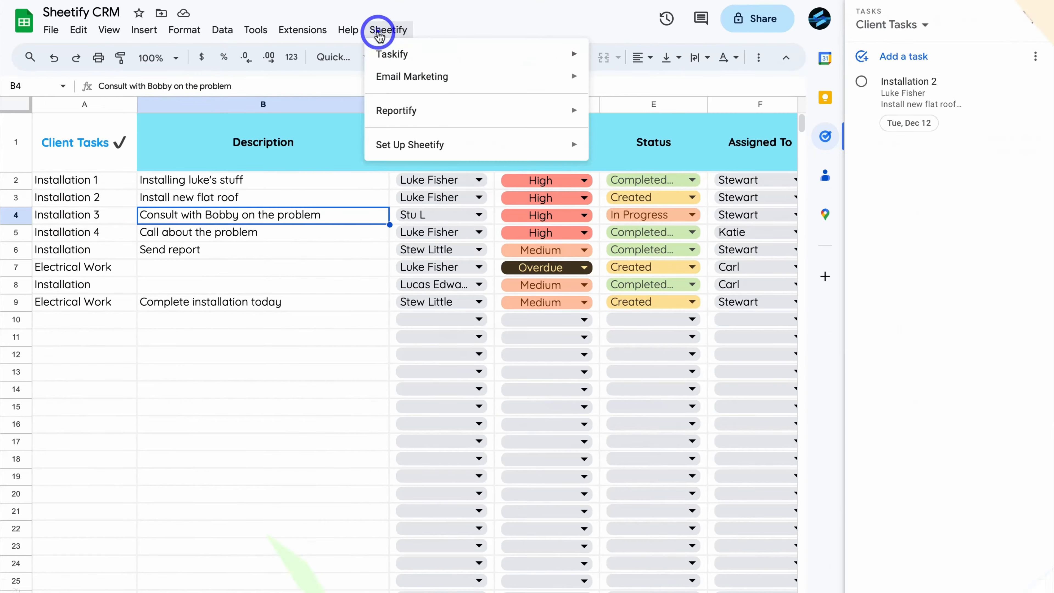
mouse_move(454, 52)
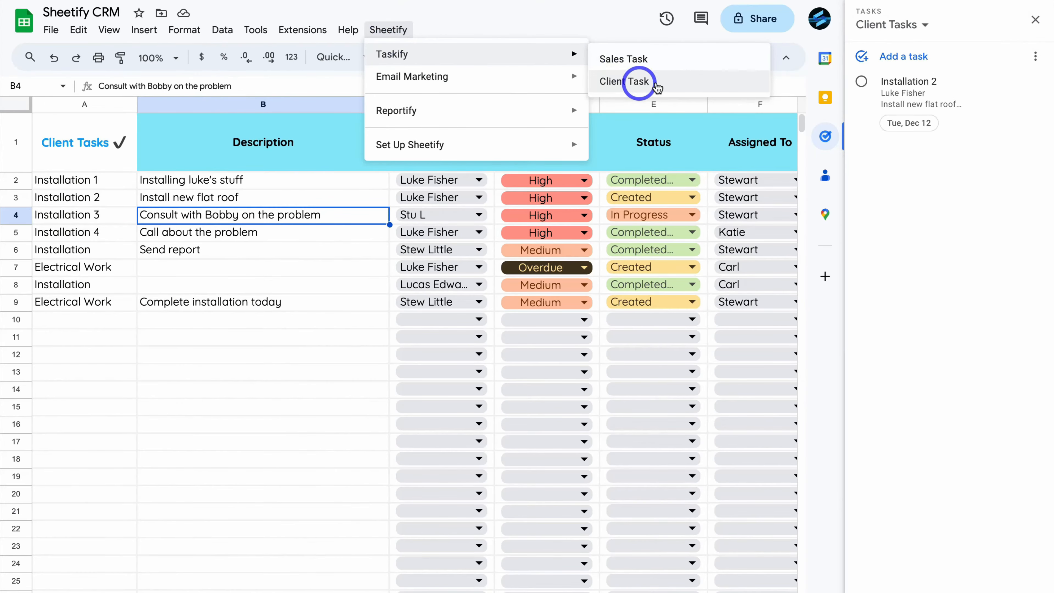
click(639, 81)
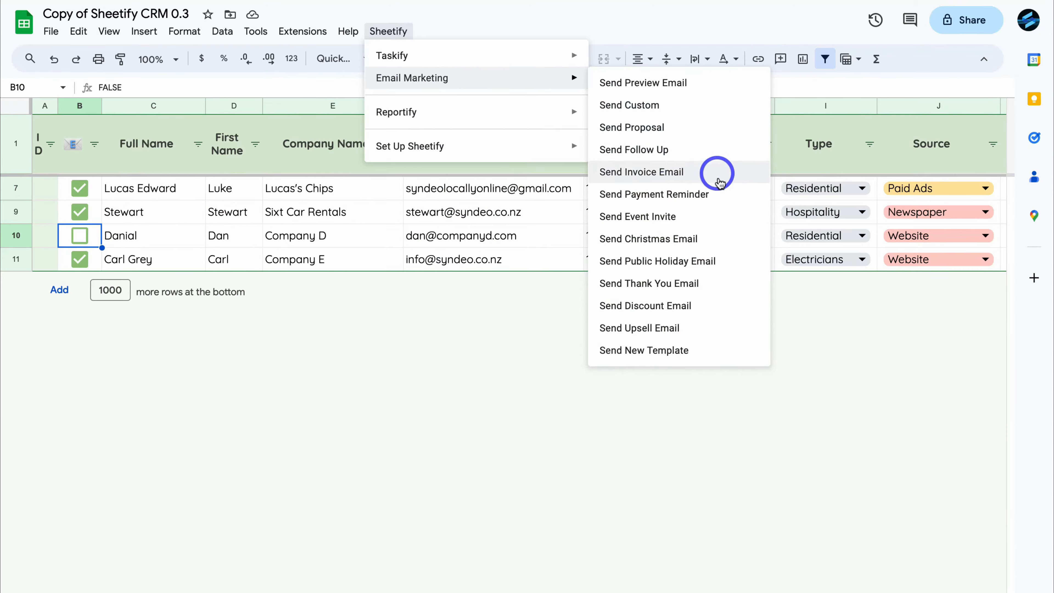
click(705, 195)
click(627, 361)
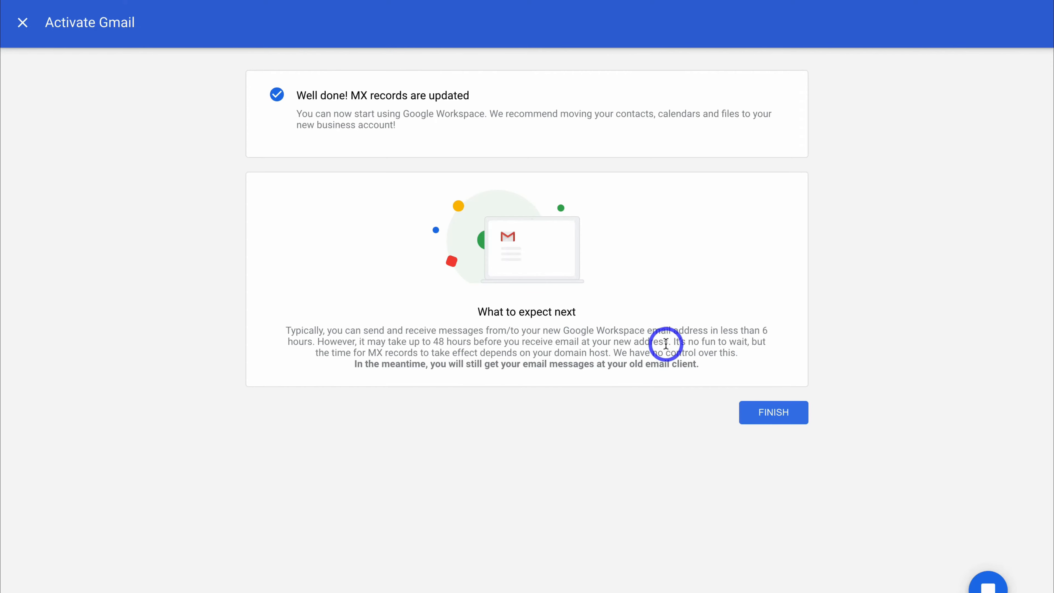
Step: Finish Gmail activation, then begin creating team users and open a blank new-user form
click(777, 413)
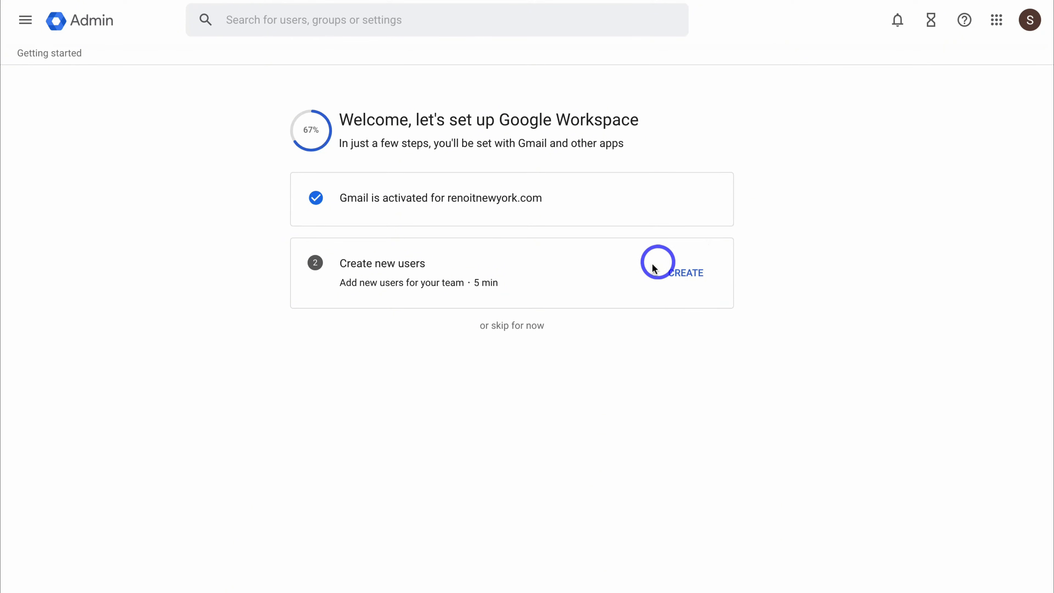
click(688, 277)
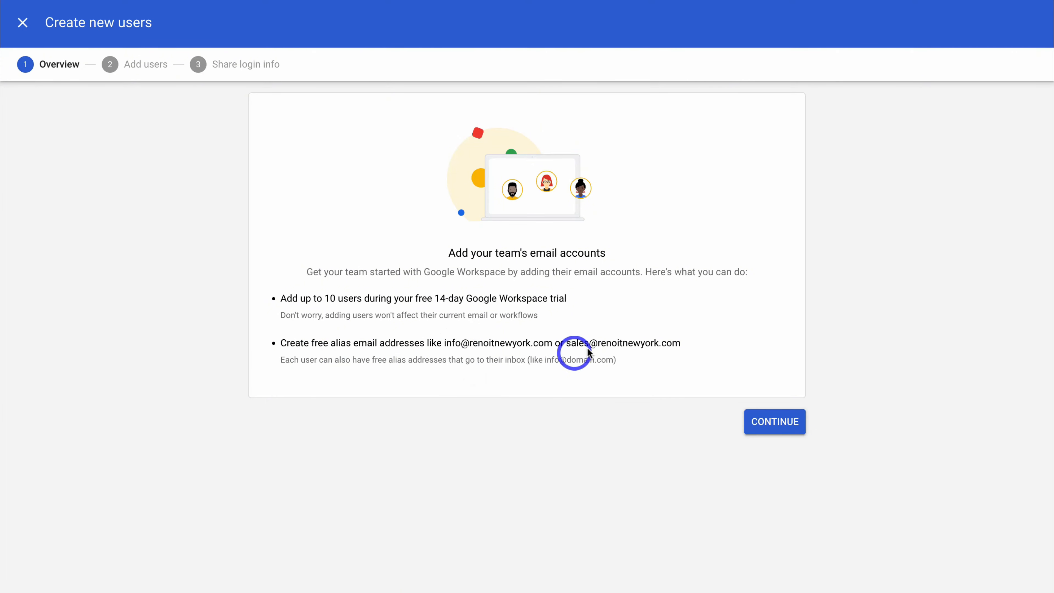
click(770, 422)
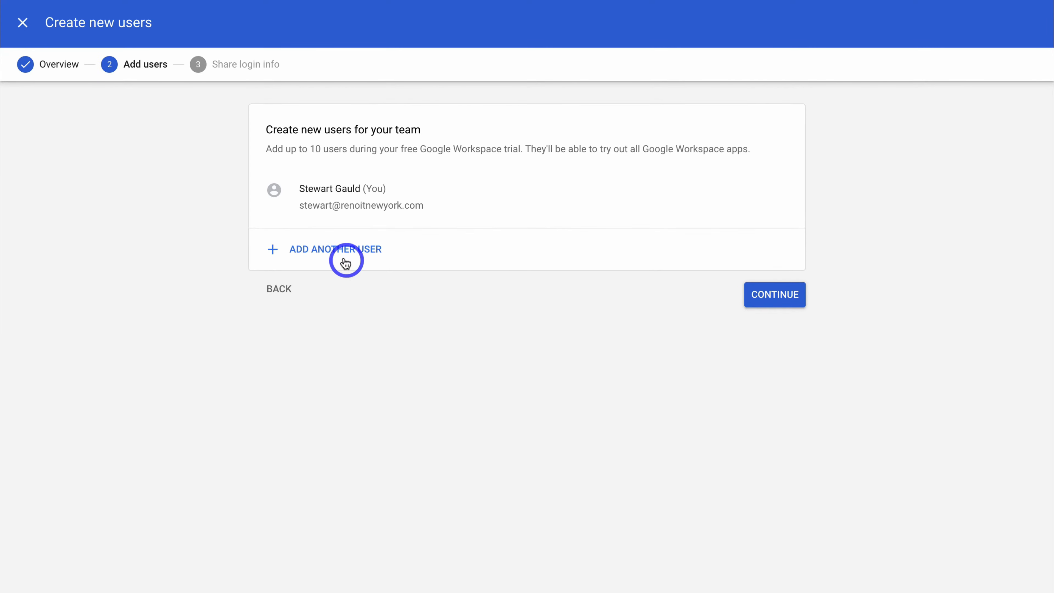
click(340, 250)
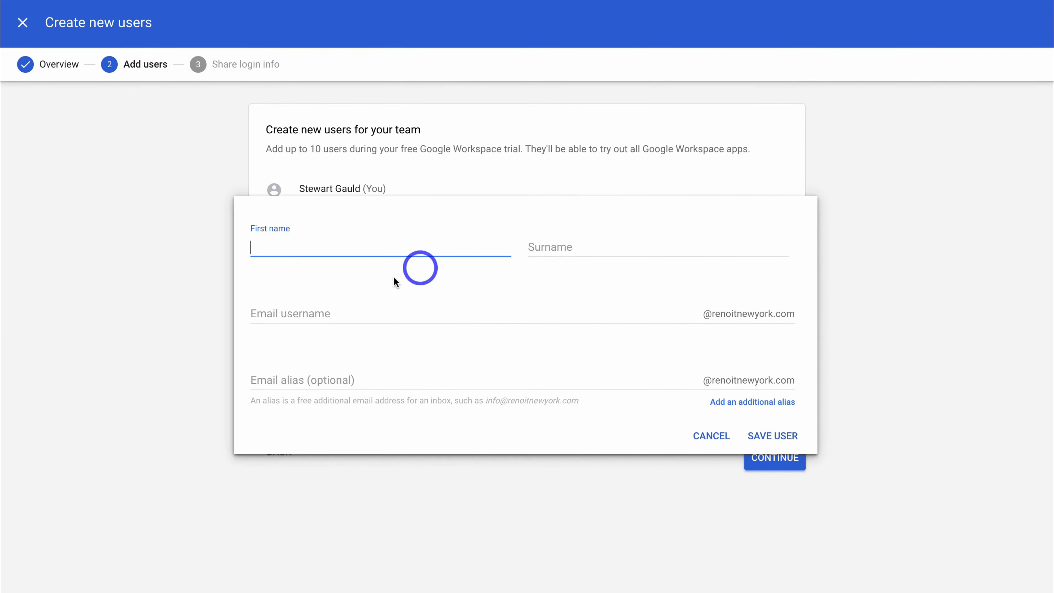